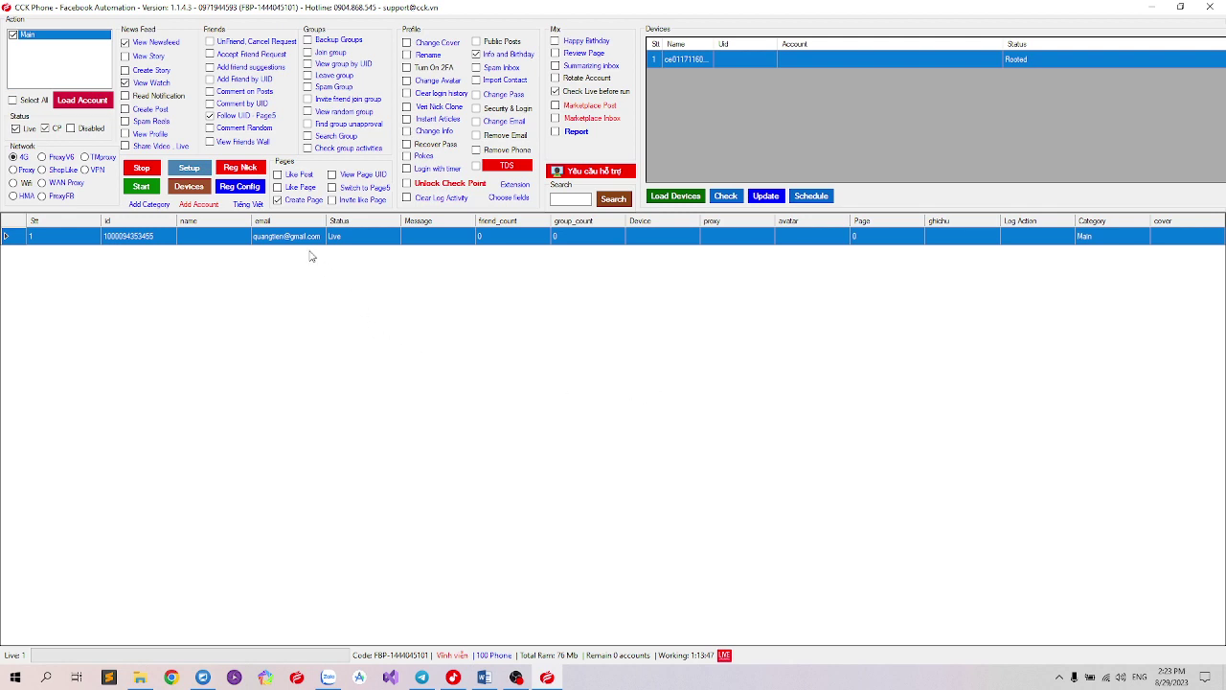
Step: Deselect the Create Page action and save the View Newsfeed settings with their existing counts and delays
left_click(278, 200)
left_click(125, 82)
left_click(157, 43)
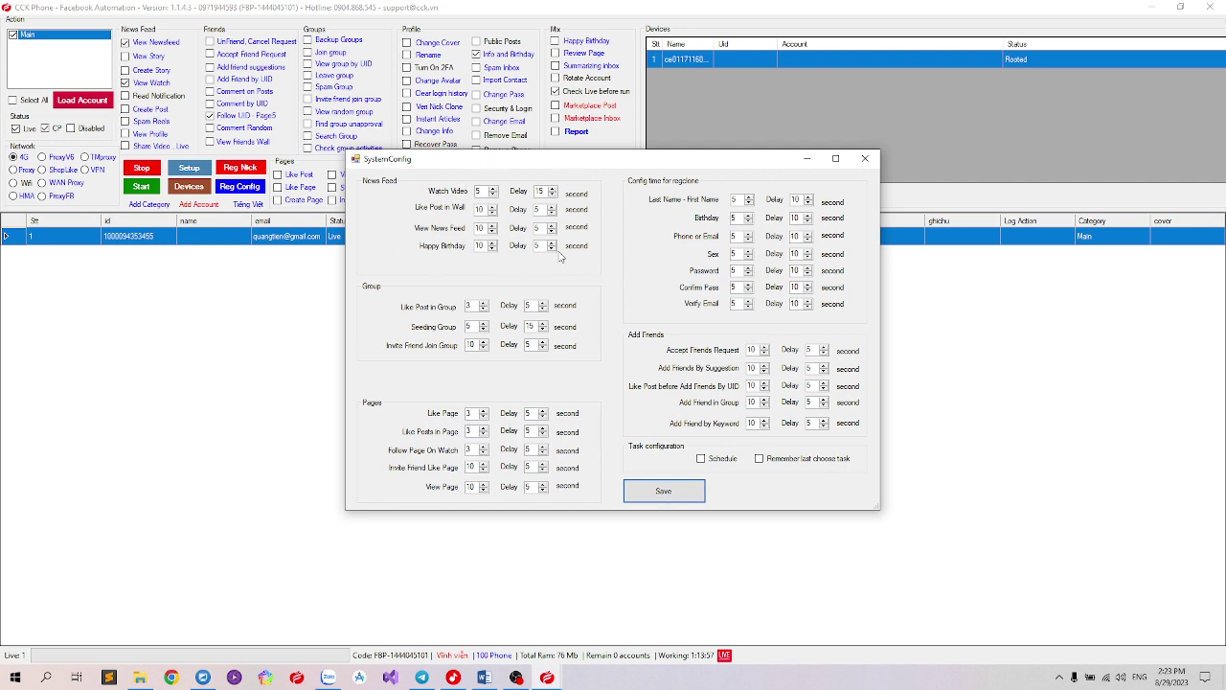
left_click(476, 192)
double_click(477, 192)
left_click(481, 228)
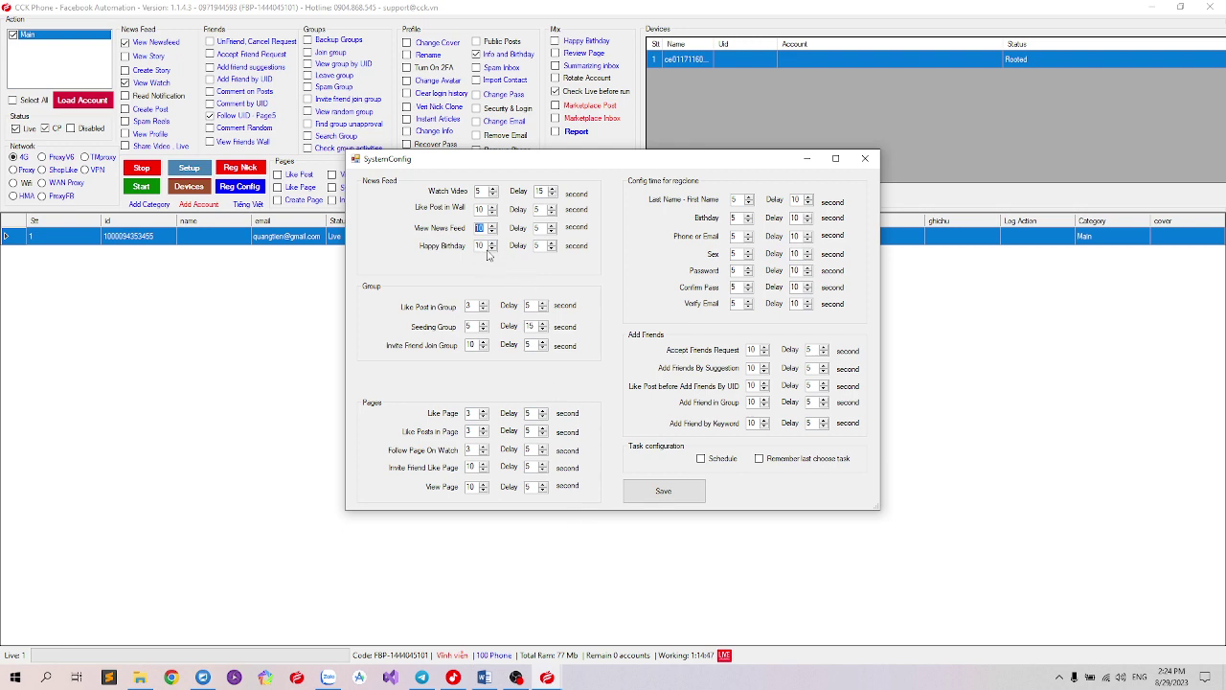
left_click(667, 492)
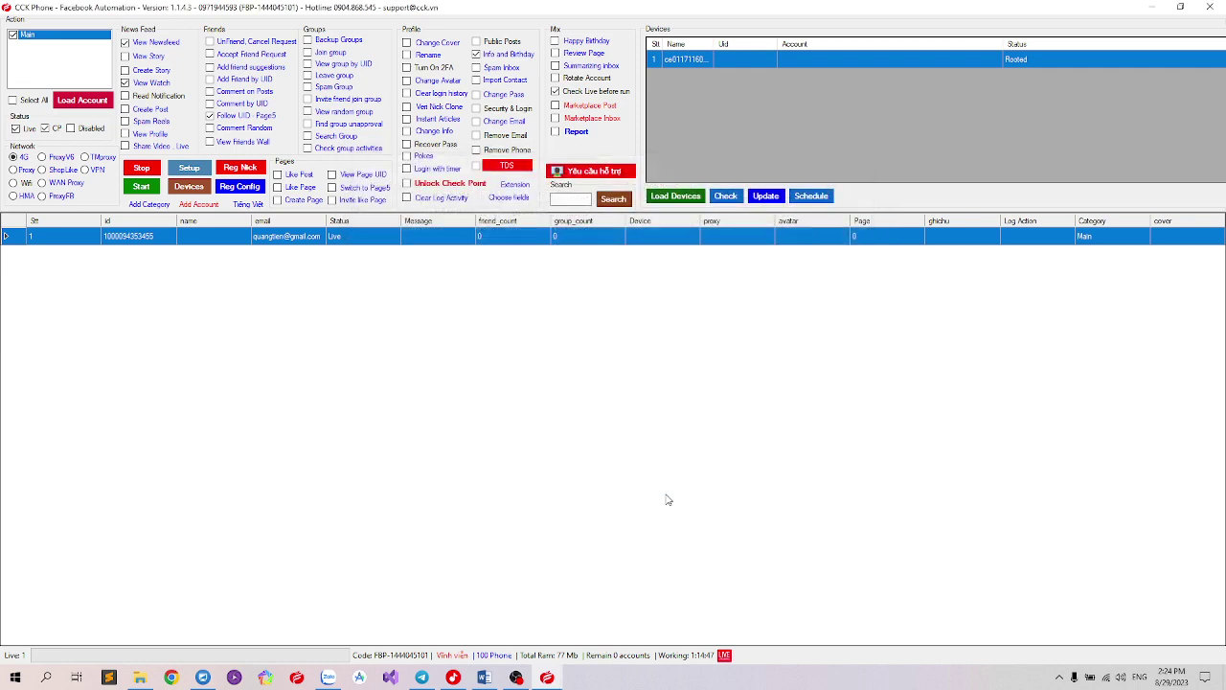
Step: Open the View Watch configuration, switch to Chrome and go to facebook.com
left_click(147, 84)
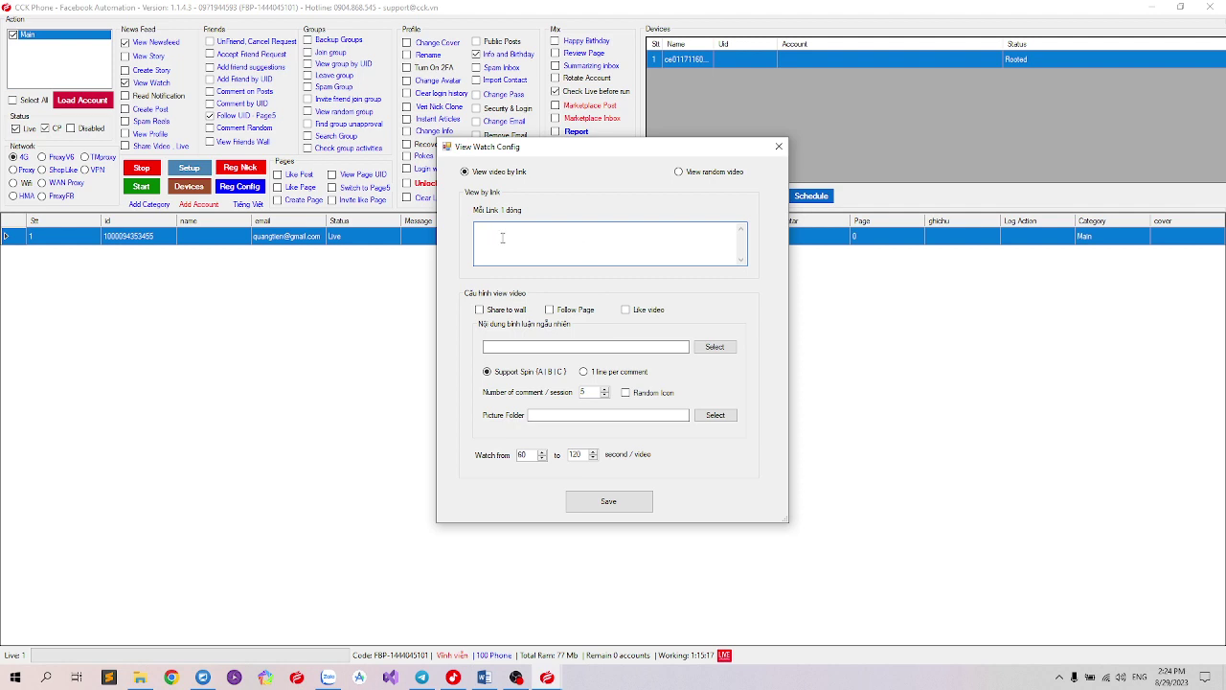
left_click(171, 677)
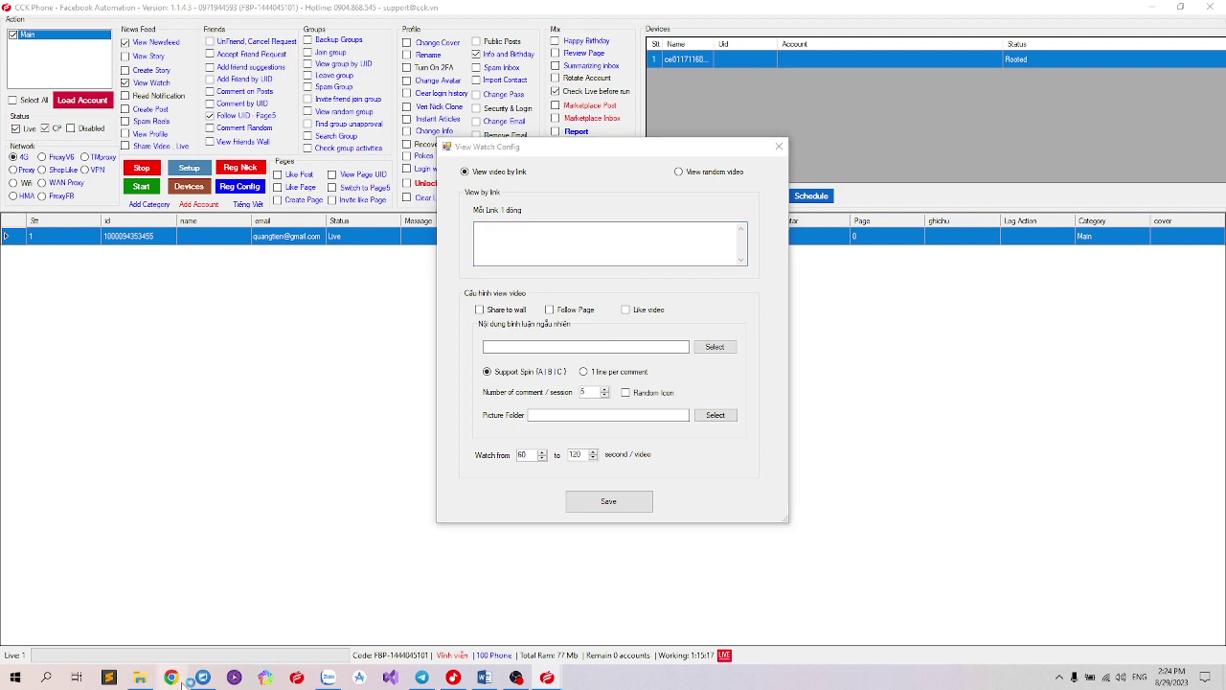
left_click(438, 456)
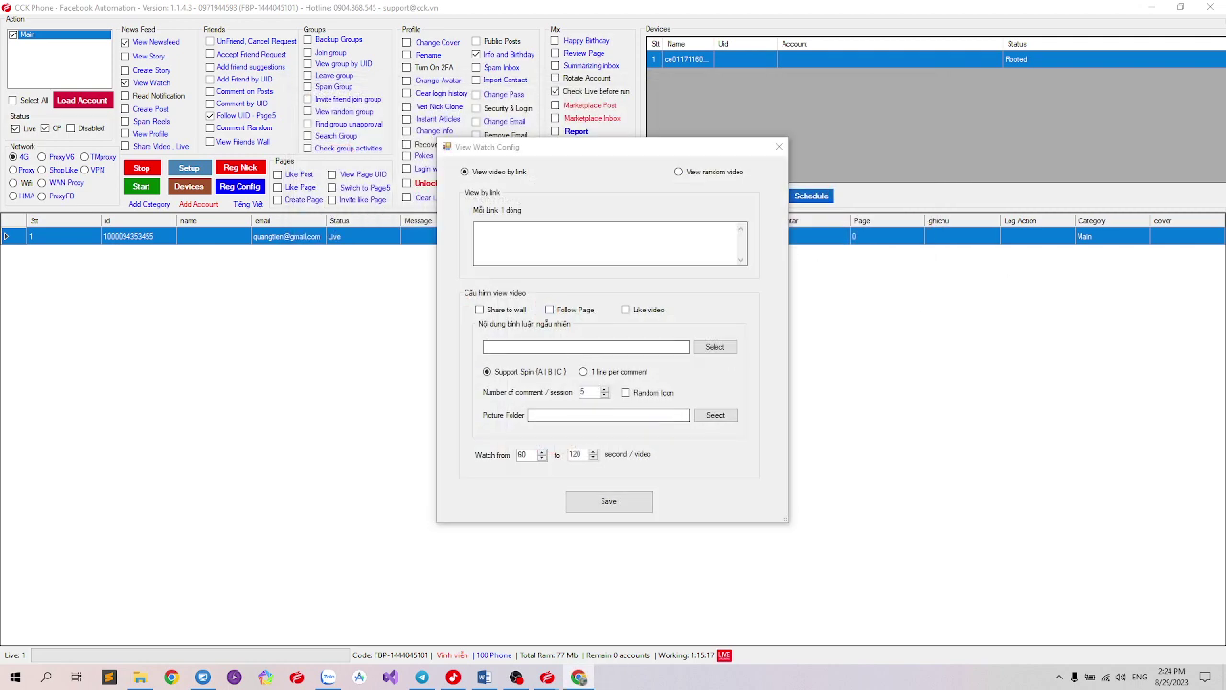
left_click_drag(301, 137, 367, 105)
double_click(368, 106)
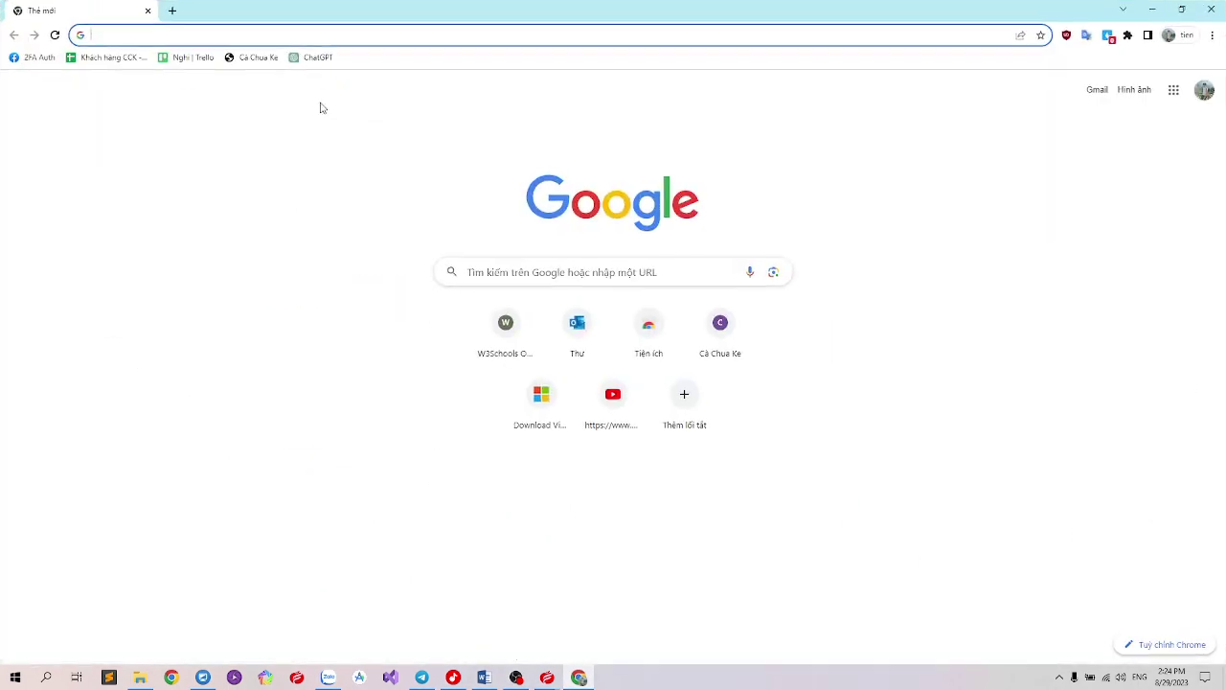
type("facebook.com")
key("Return")
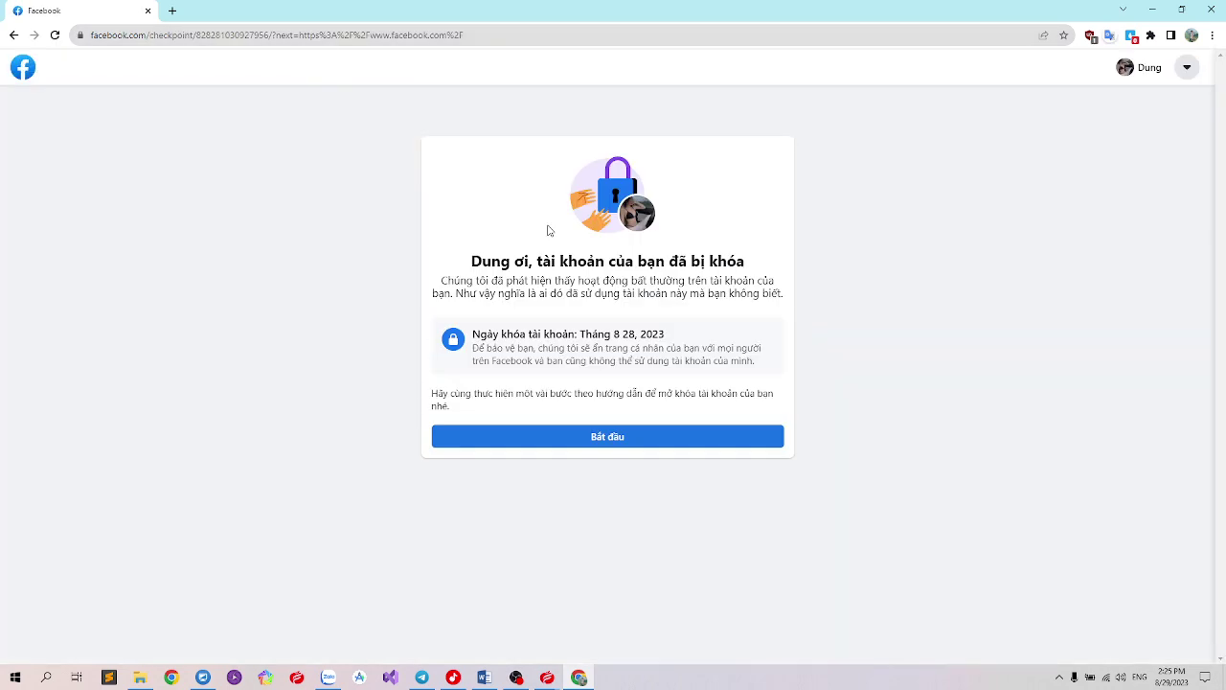
Step: Complete the Facebook account unlock steps, keeping the listed login e-mail, and return to Facebook
left_click(726, 443)
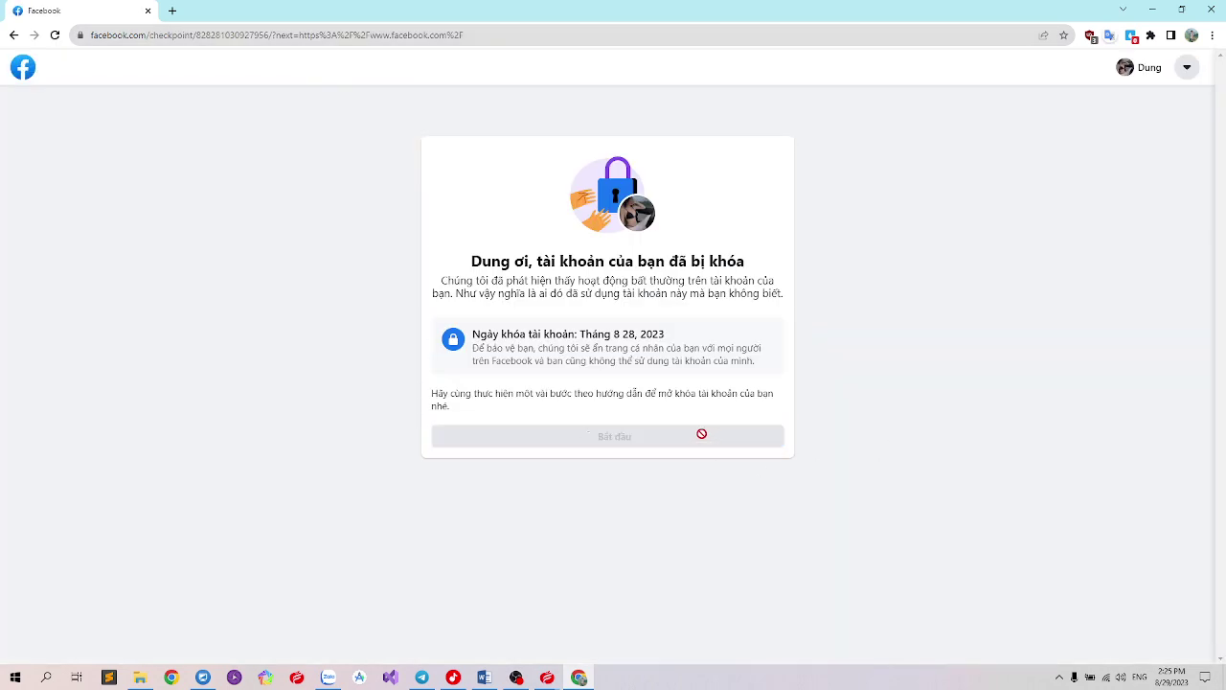
left_click(676, 414)
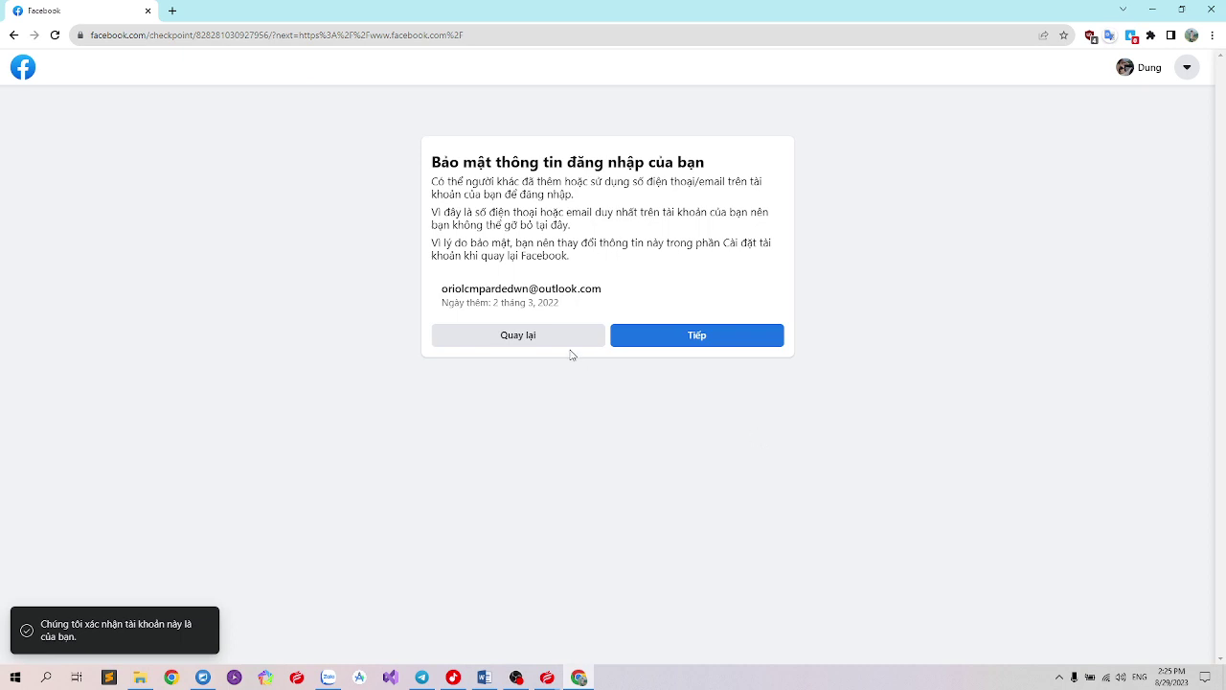
left_click(672, 338)
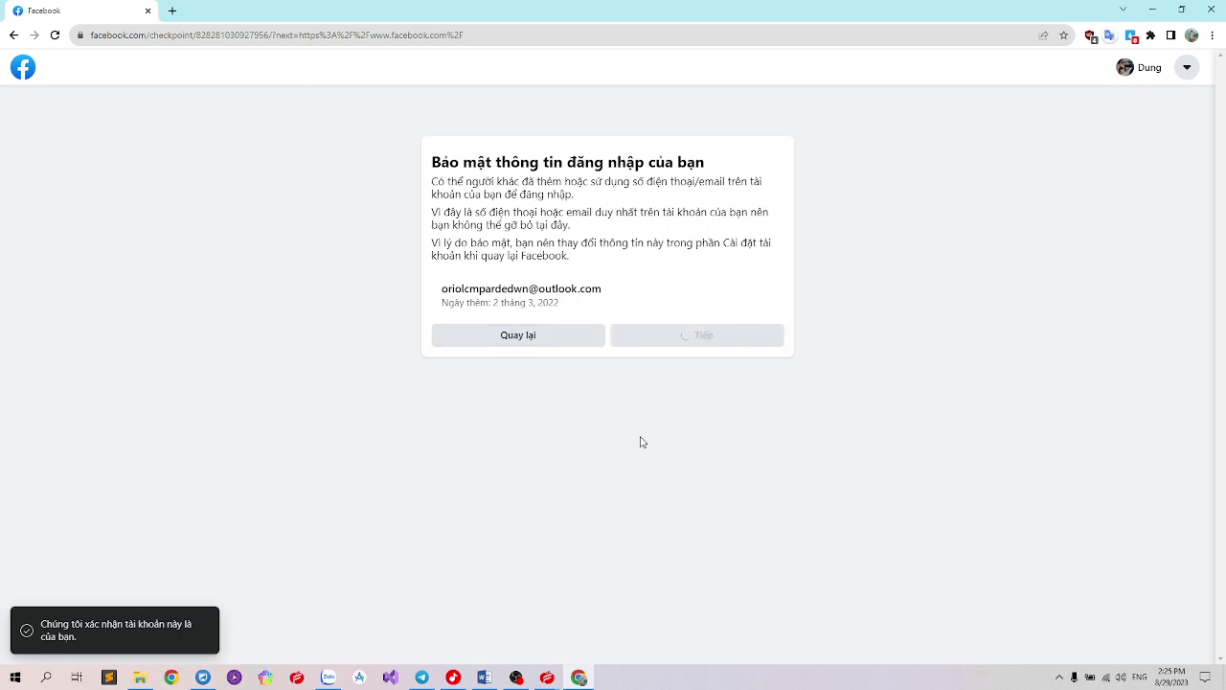
left_click(622, 286)
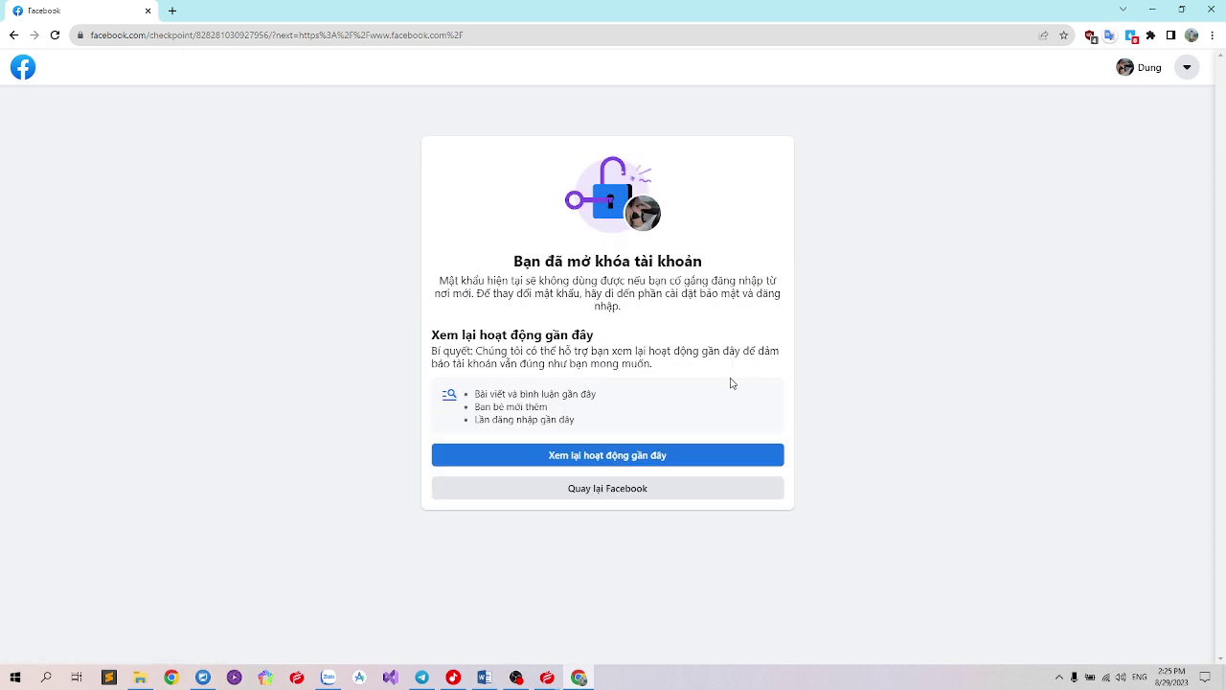
left_click(659, 490)
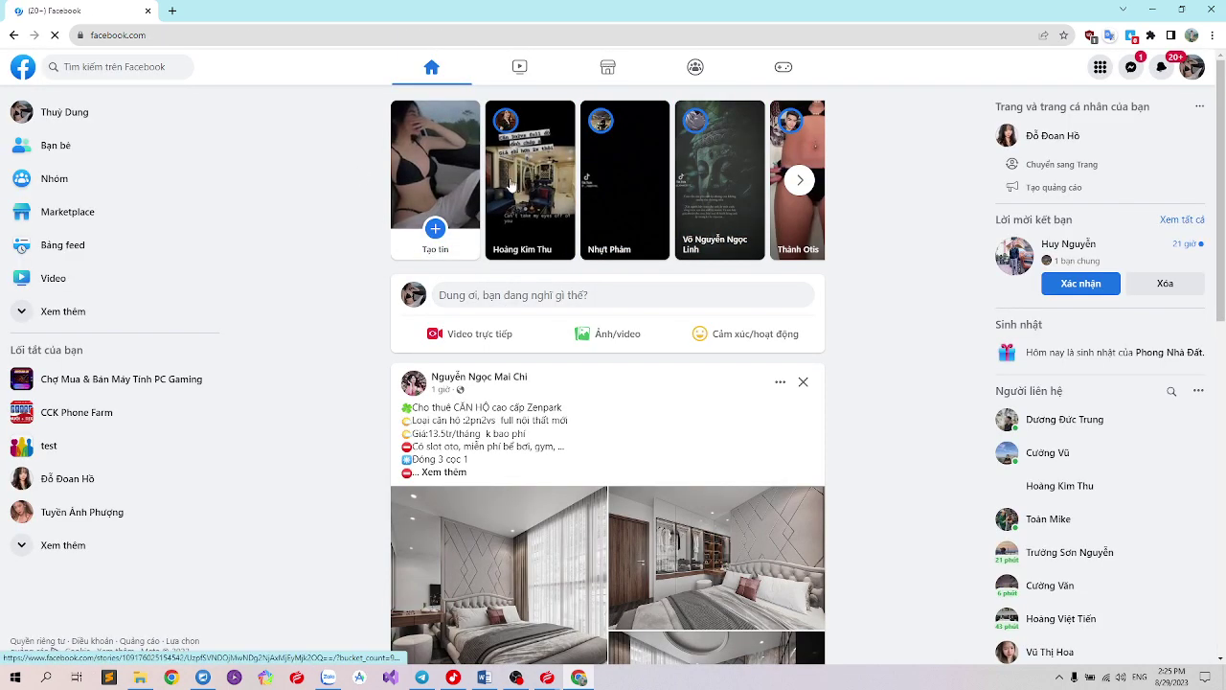
Step: Open the first SPX Entertainment video in Facebook's video feed and copy its link
left_click(524, 84)
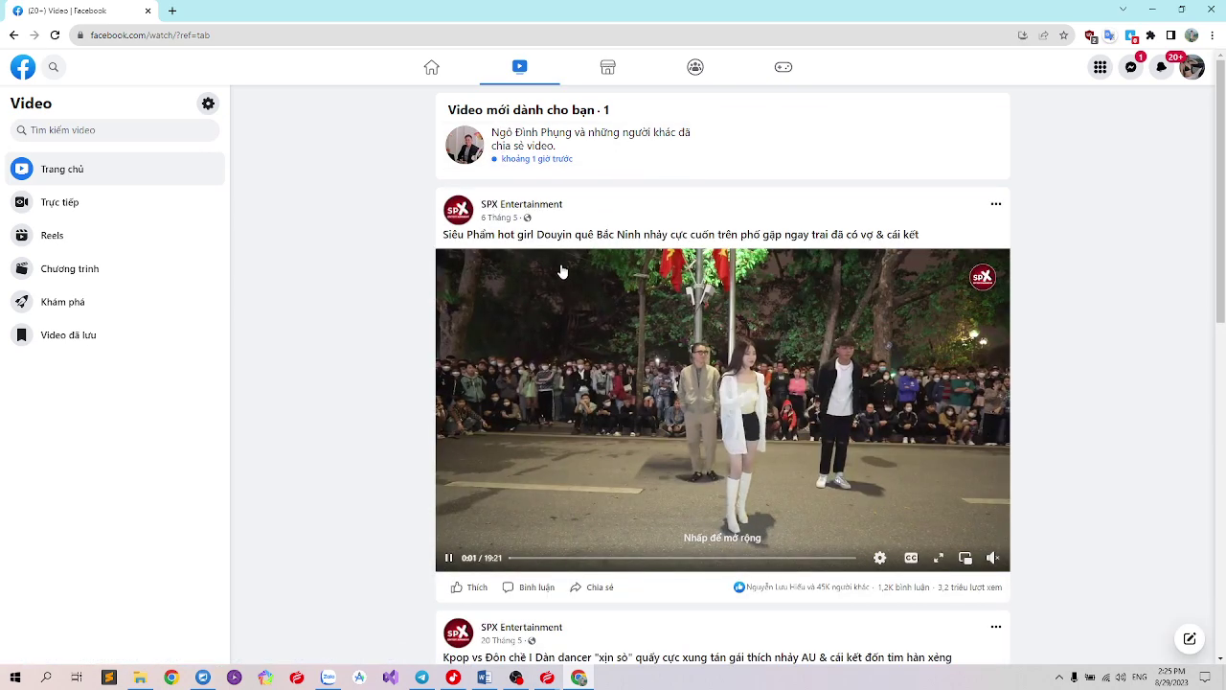
left_click(499, 218)
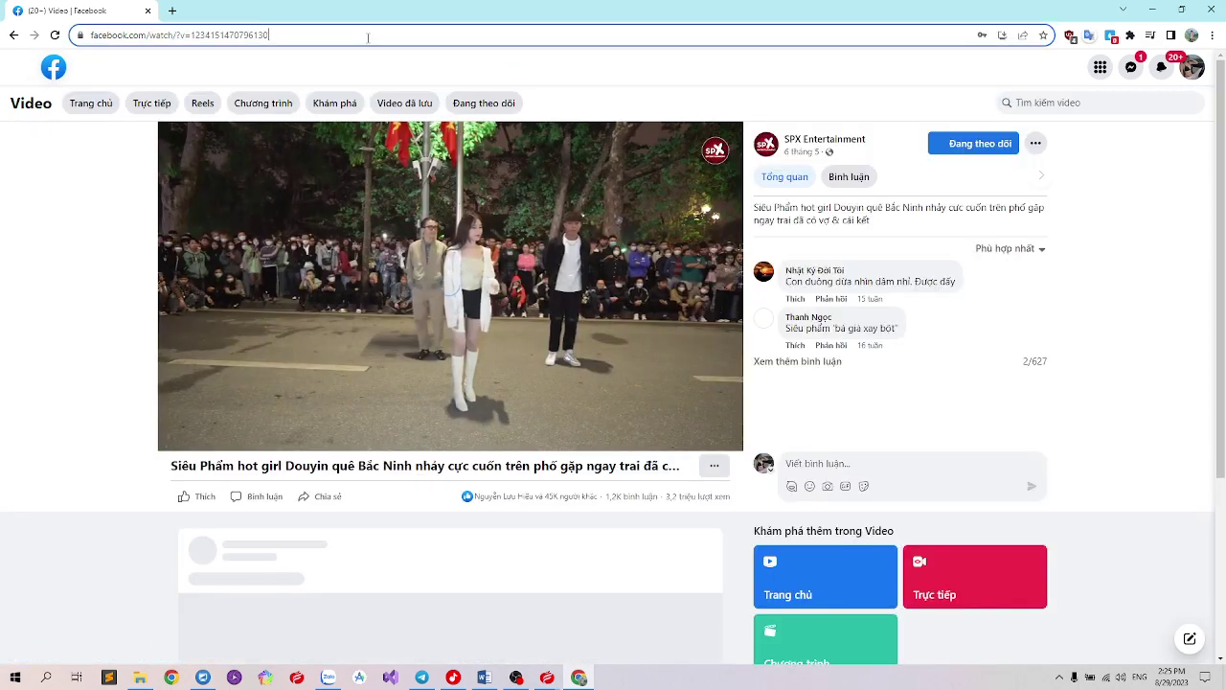
left_click(191, 34)
key("ctrl+c")
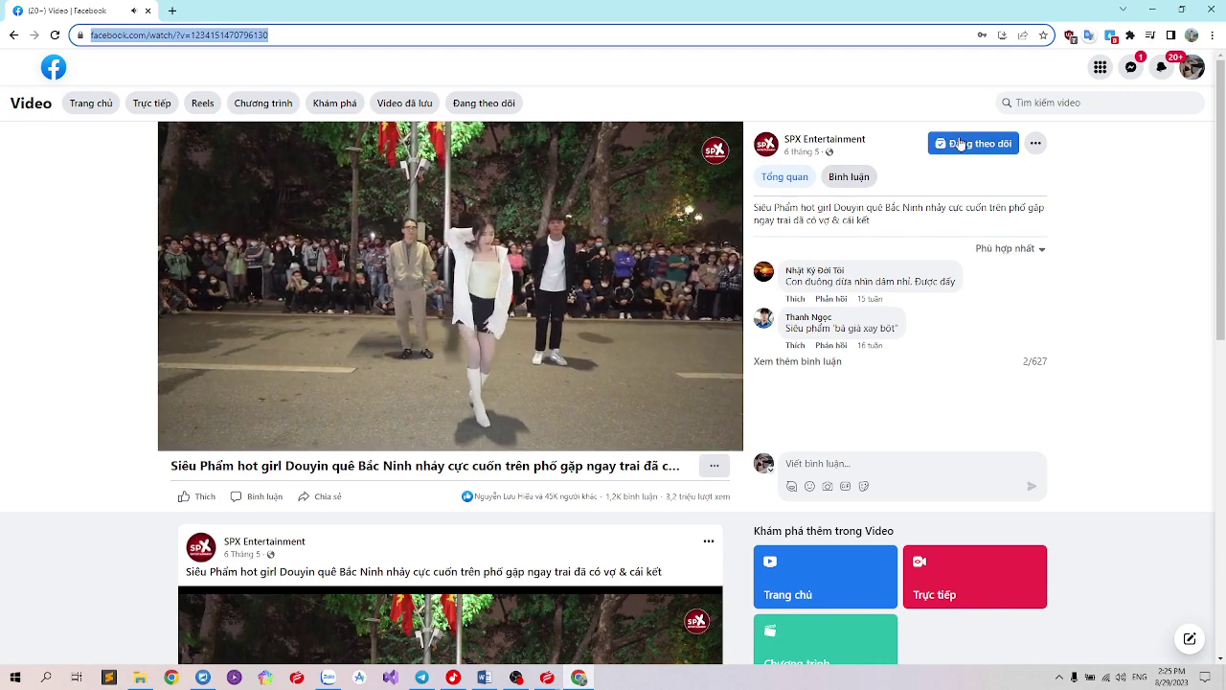
Step: Close Chrome and paste the copied video link on three separate lines in the View Watch link list
left_click(1210, 18)
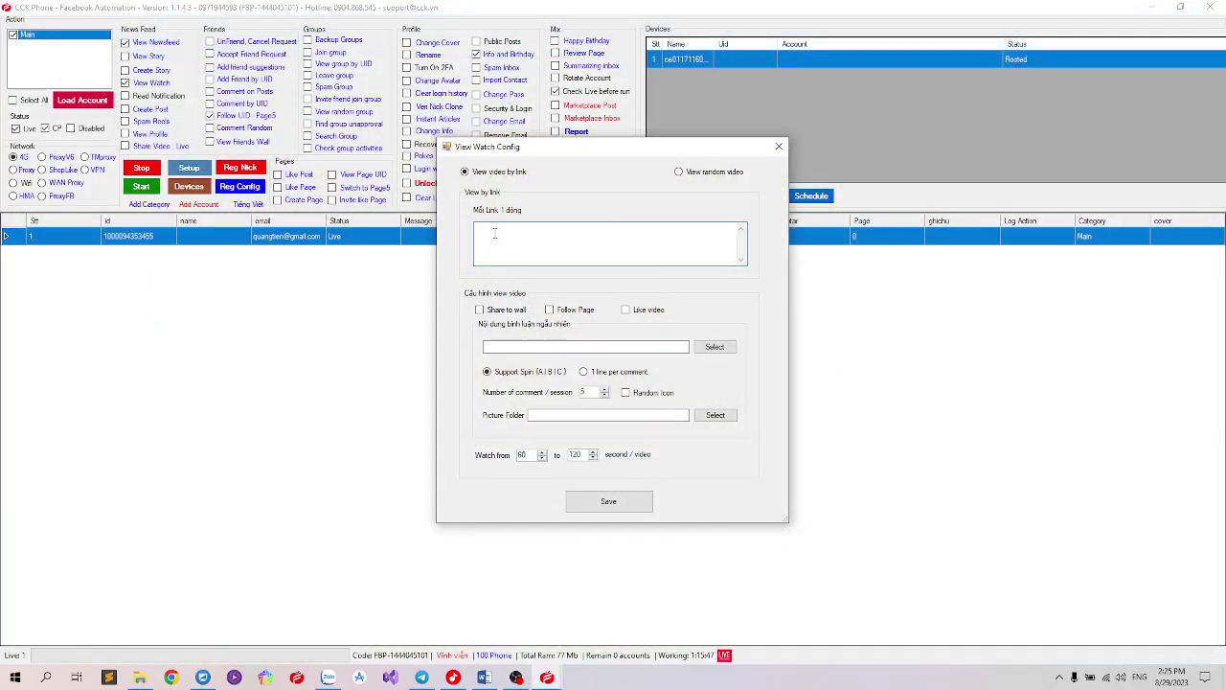
key("ctrl+v")
key("ctrl+a")
key("ctrl+c")
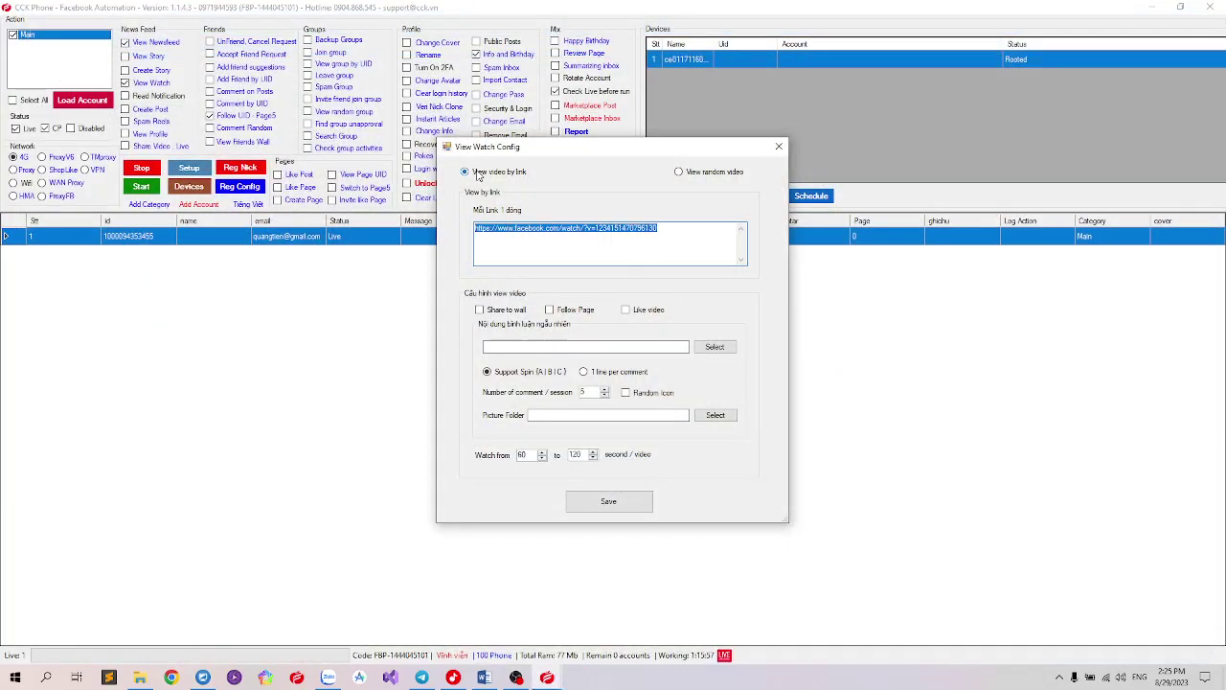
left_click(702, 237)
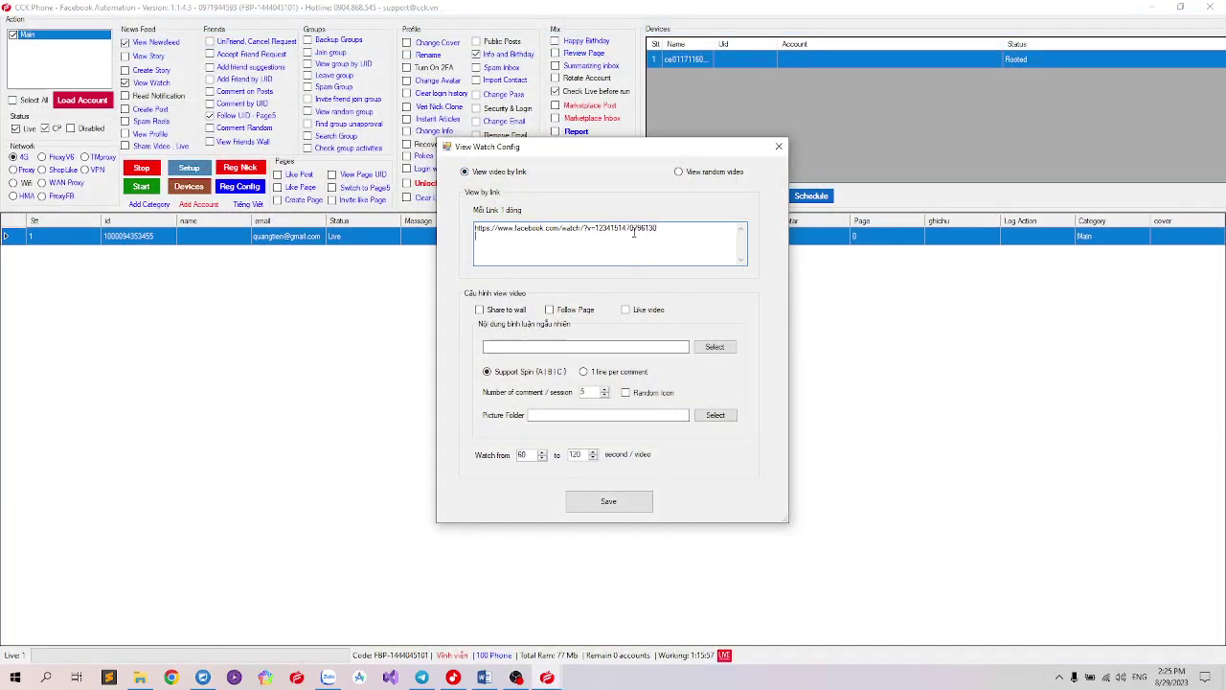
key("ctrl+v")
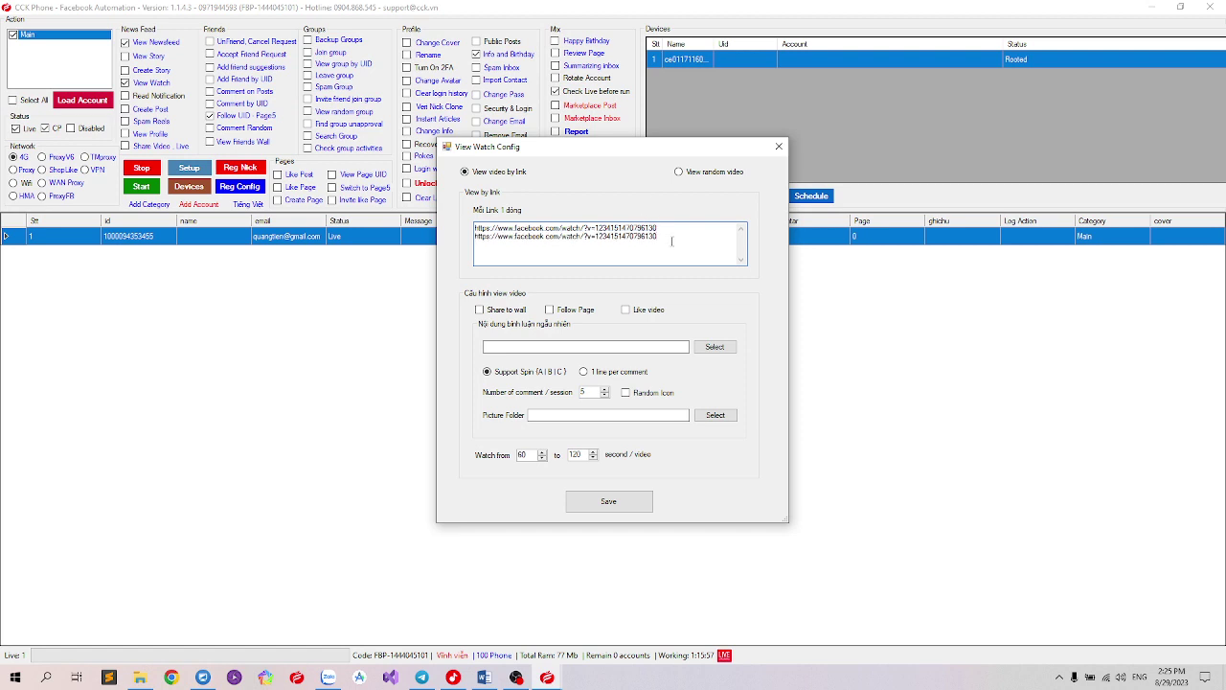
key("Return")
key("ctrl+v")
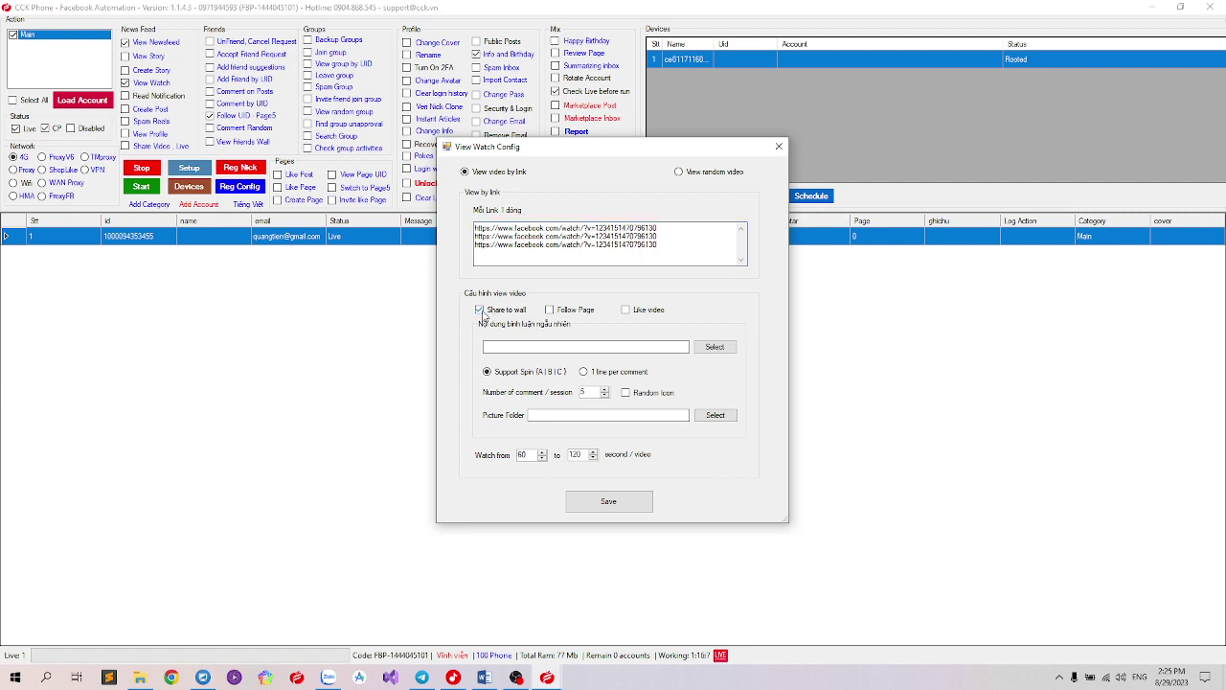
Step: Turn off Share to wall and enable Like video for the watched videos
left_click(481, 312)
left_click(624, 312)
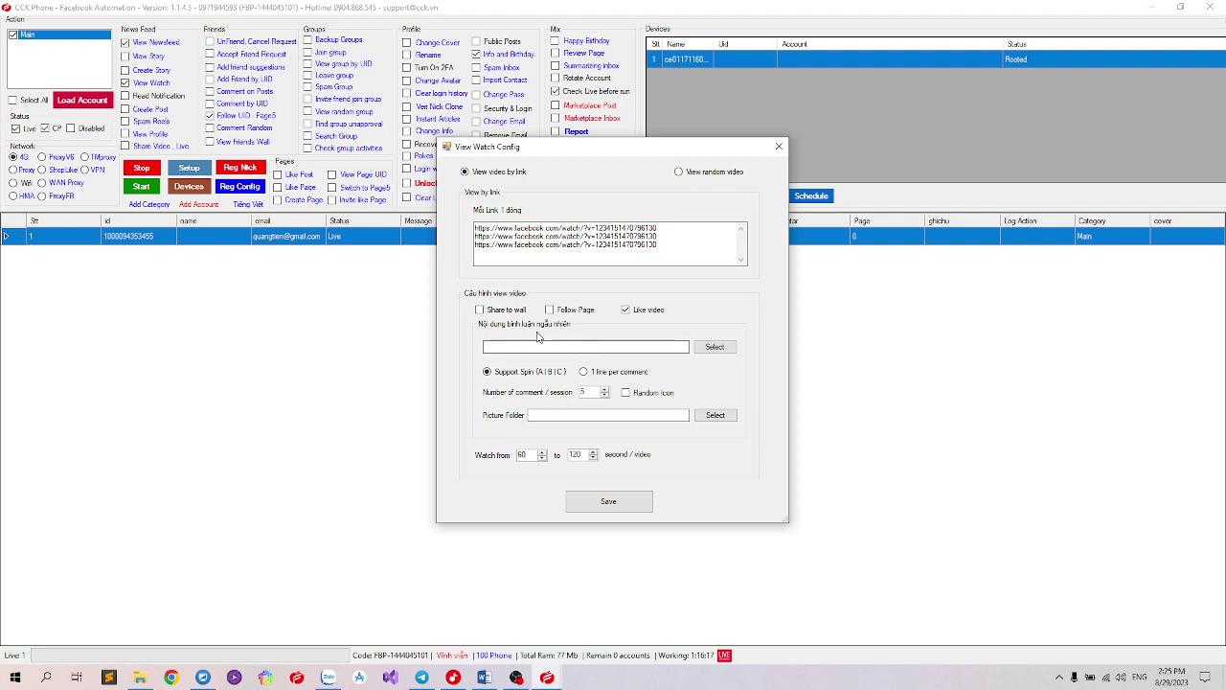
left_click(533, 344)
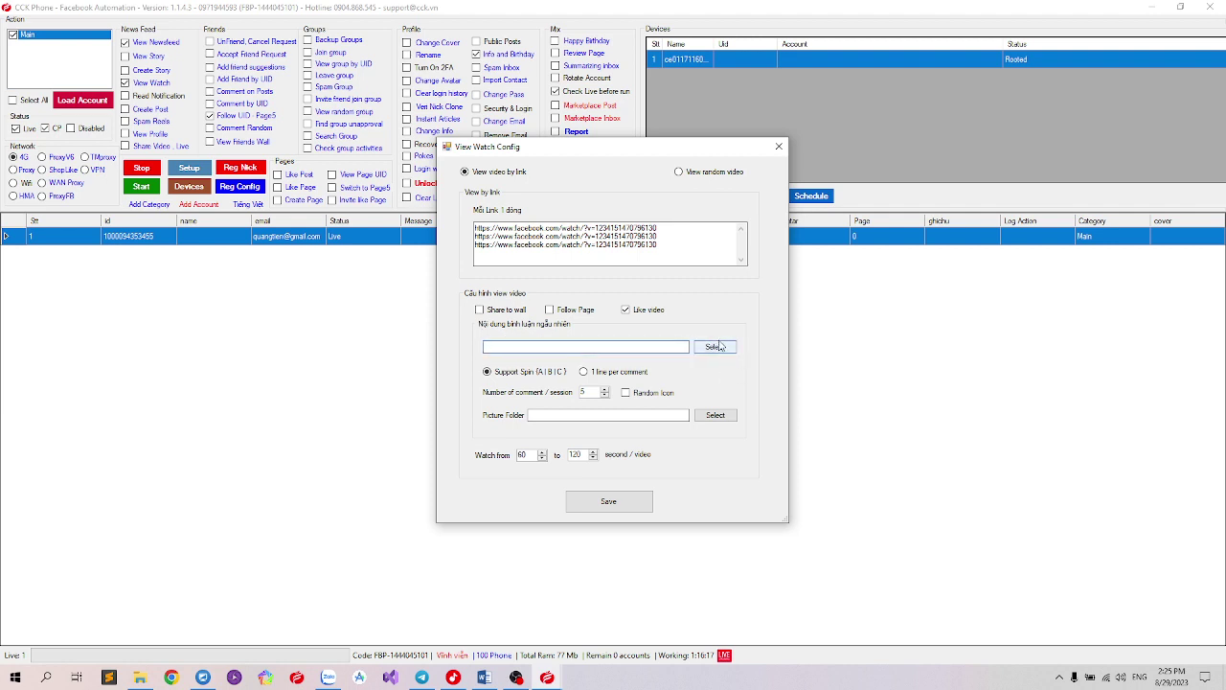
left_click(673, 243)
left_click(715, 346)
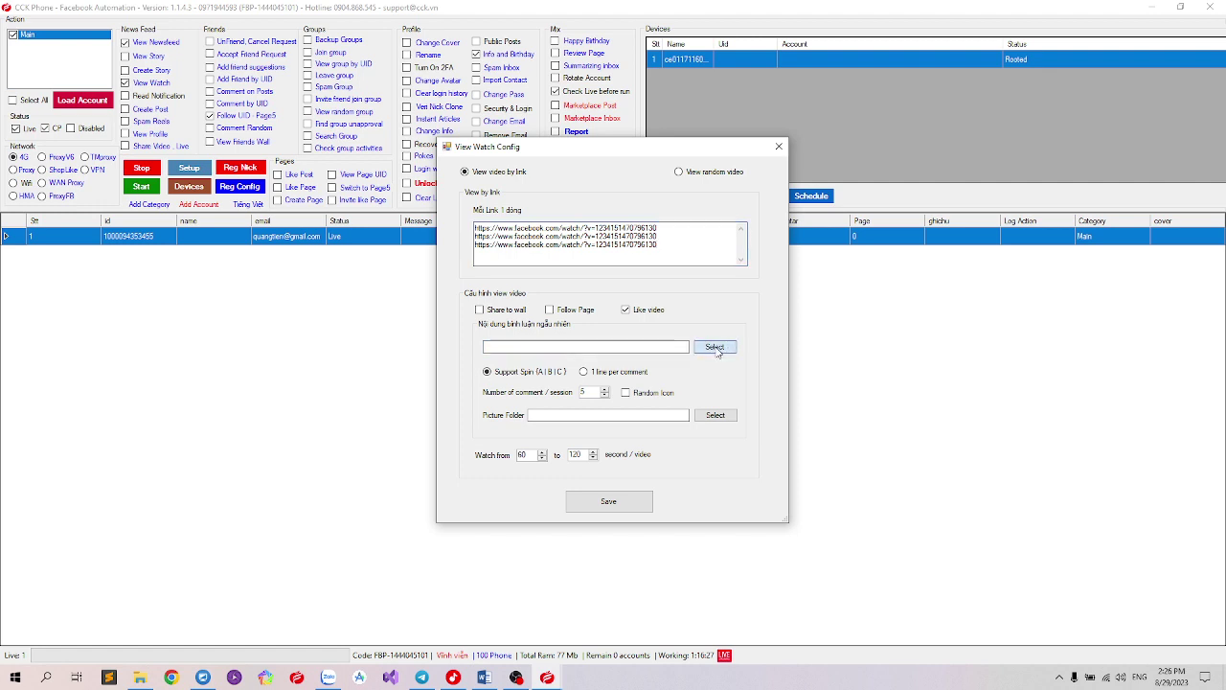
scroll(738, 353, "down", 1)
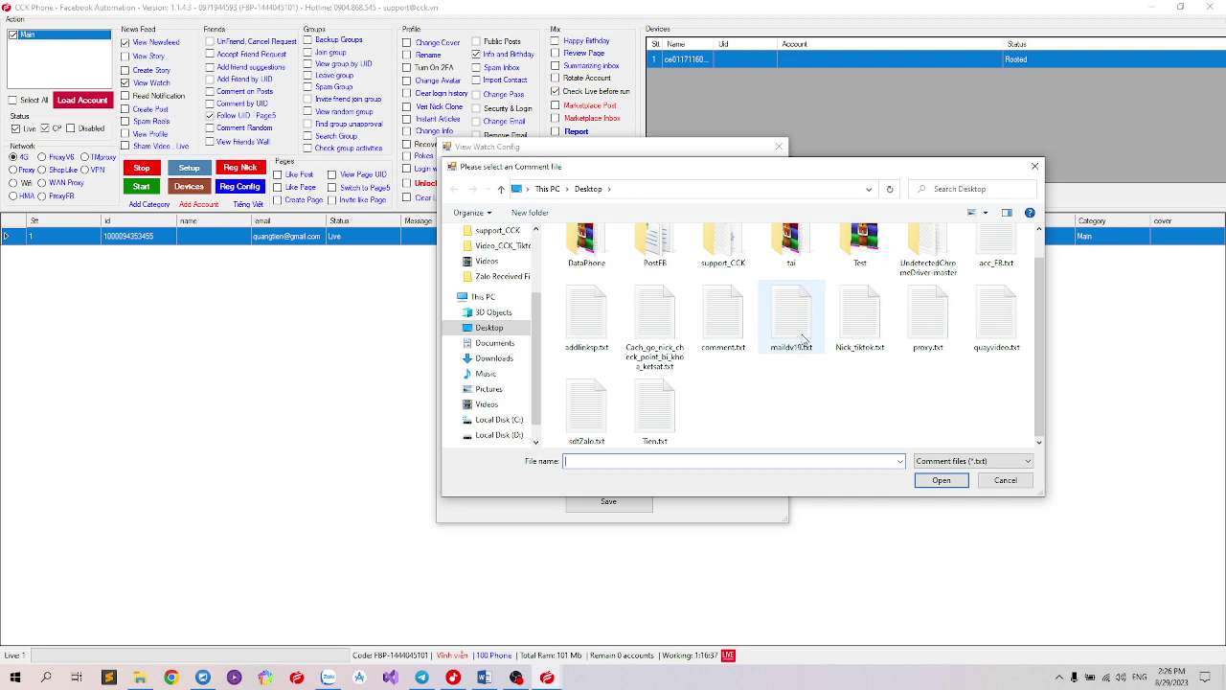
left_click(722, 334)
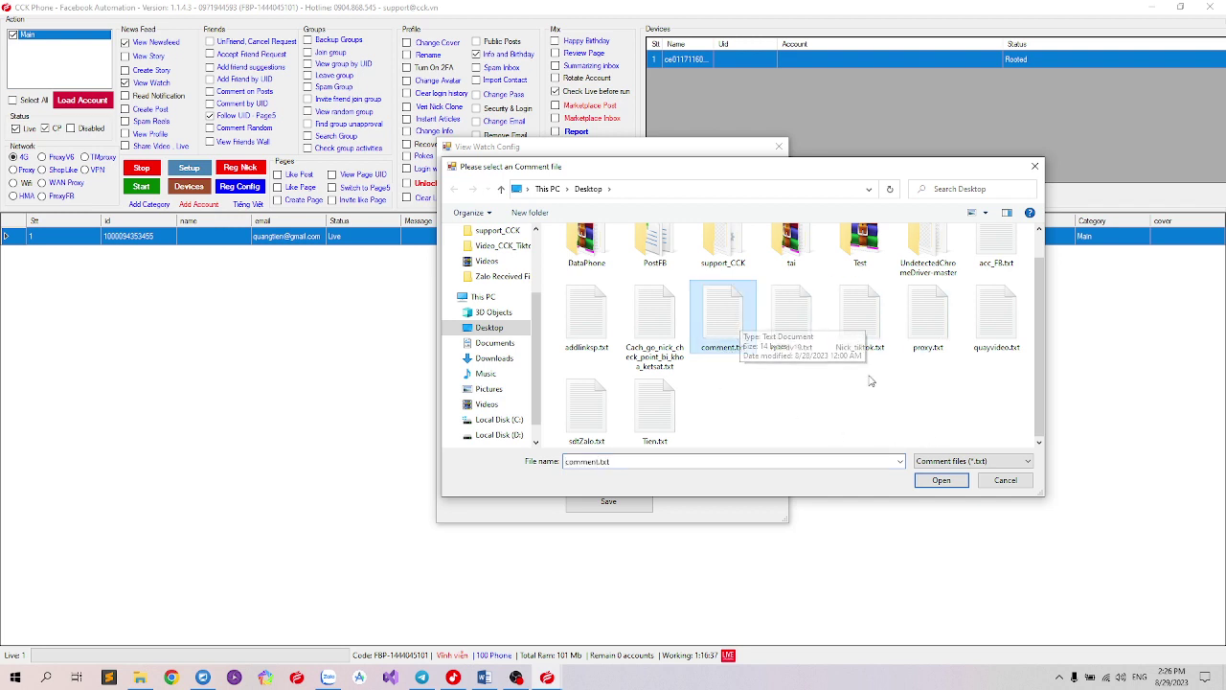
right_click(757, 392)
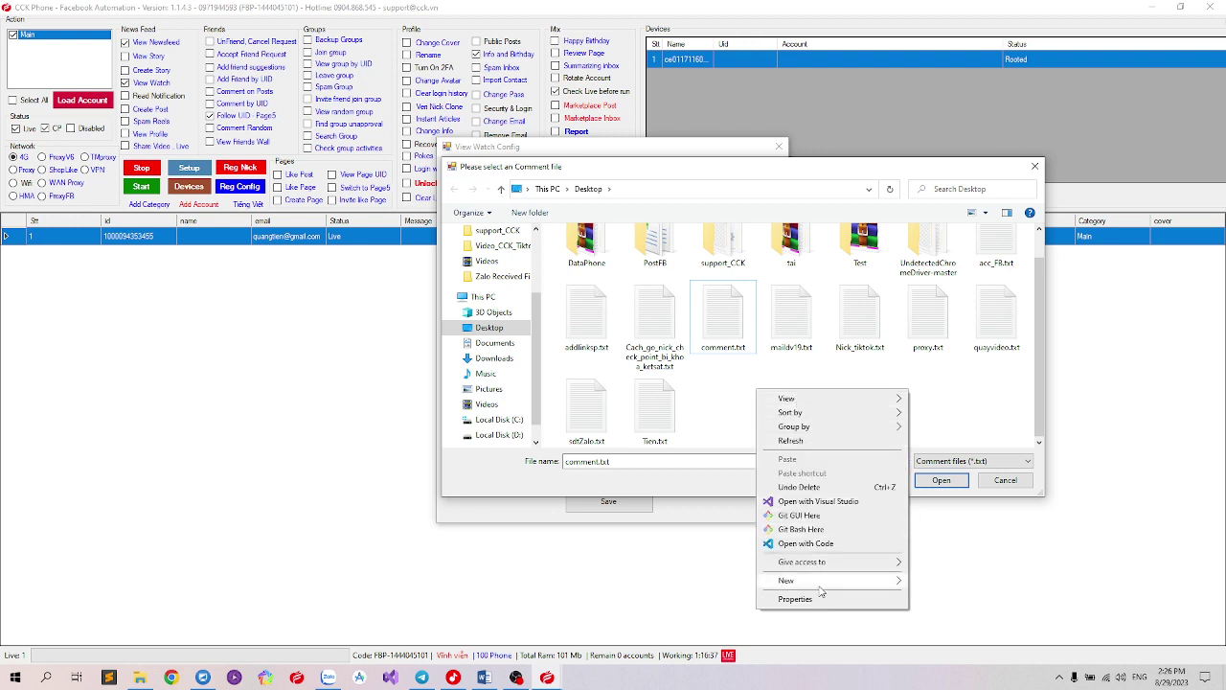
mouse_move(856, 583)
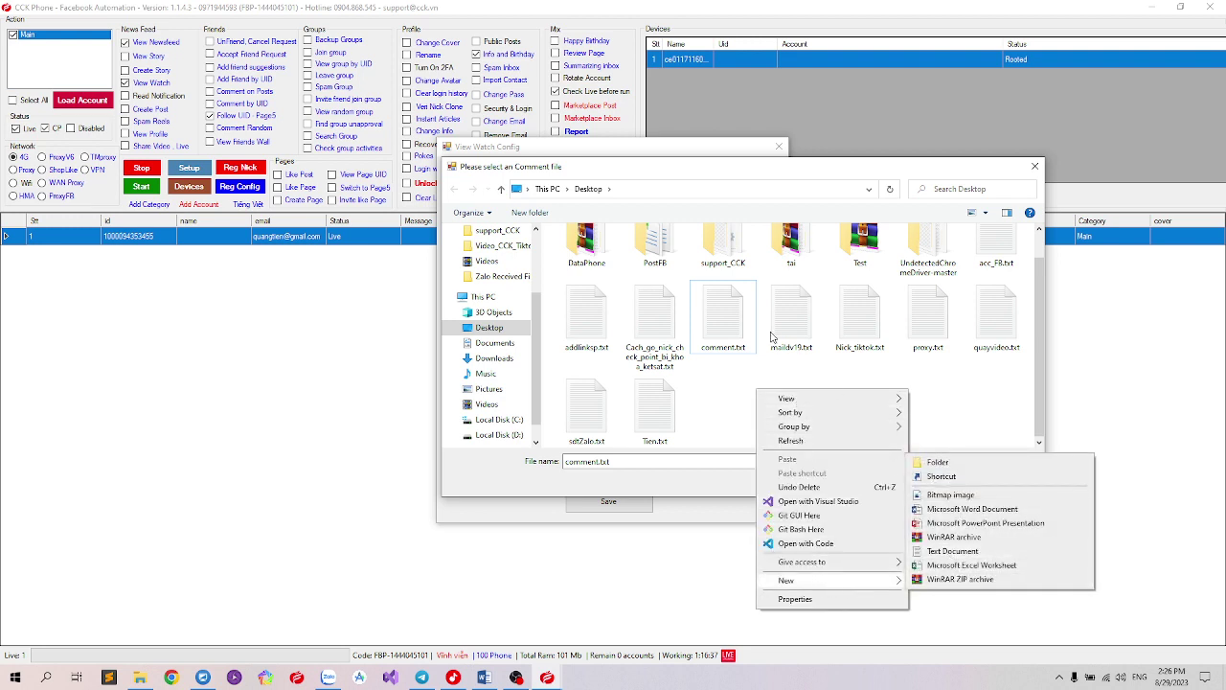
left_click(735, 393)
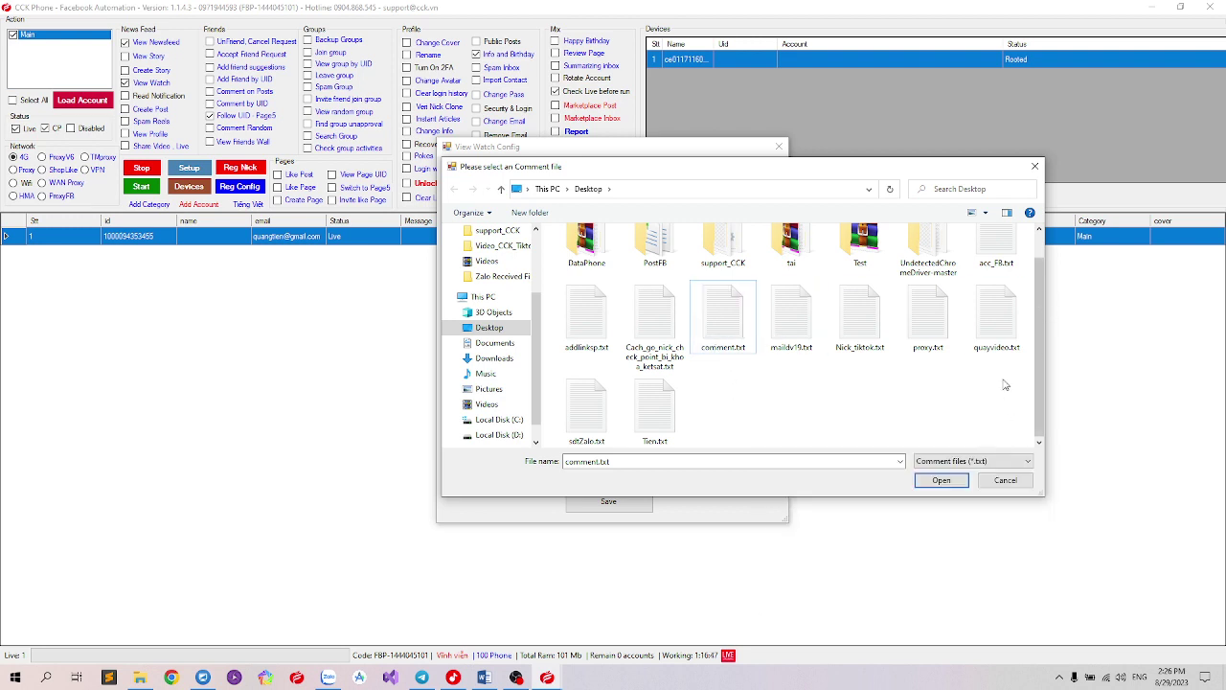
left_click(1034, 167)
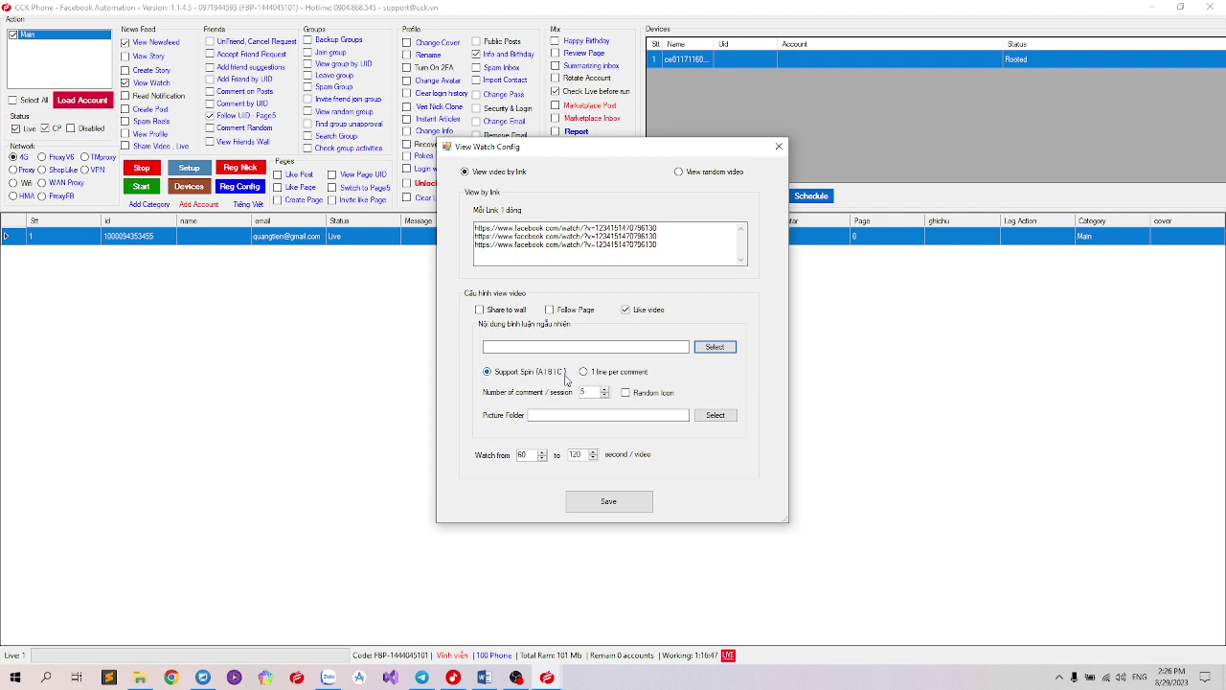
Step: Set the random comment content to use 1 line per comment
left_click(584, 373)
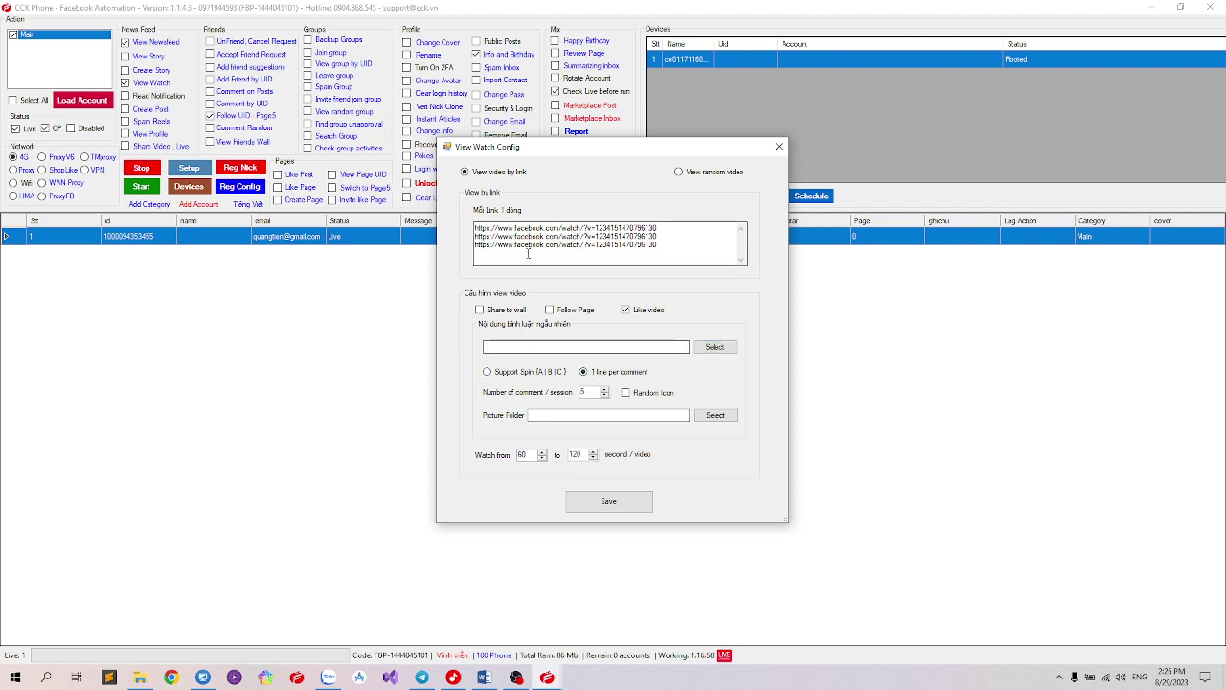
left_click_drag(659, 246, 462, 228)
left_click(689, 233)
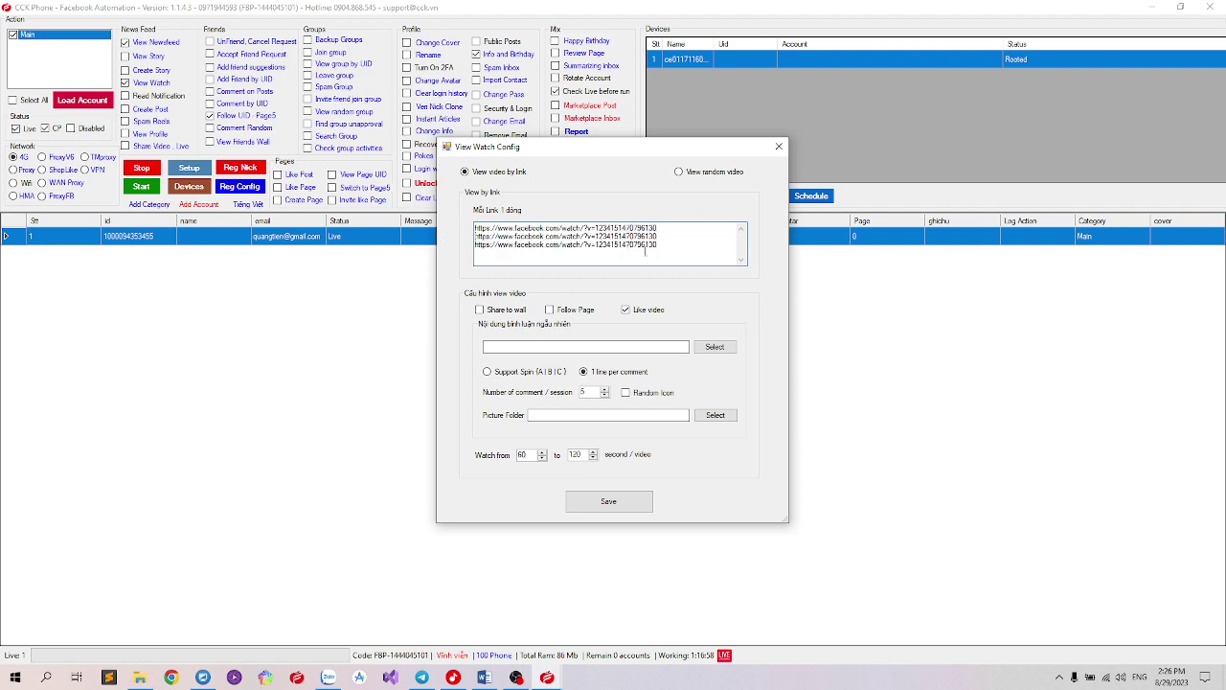
left_click_drag(658, 228, 475, 228)
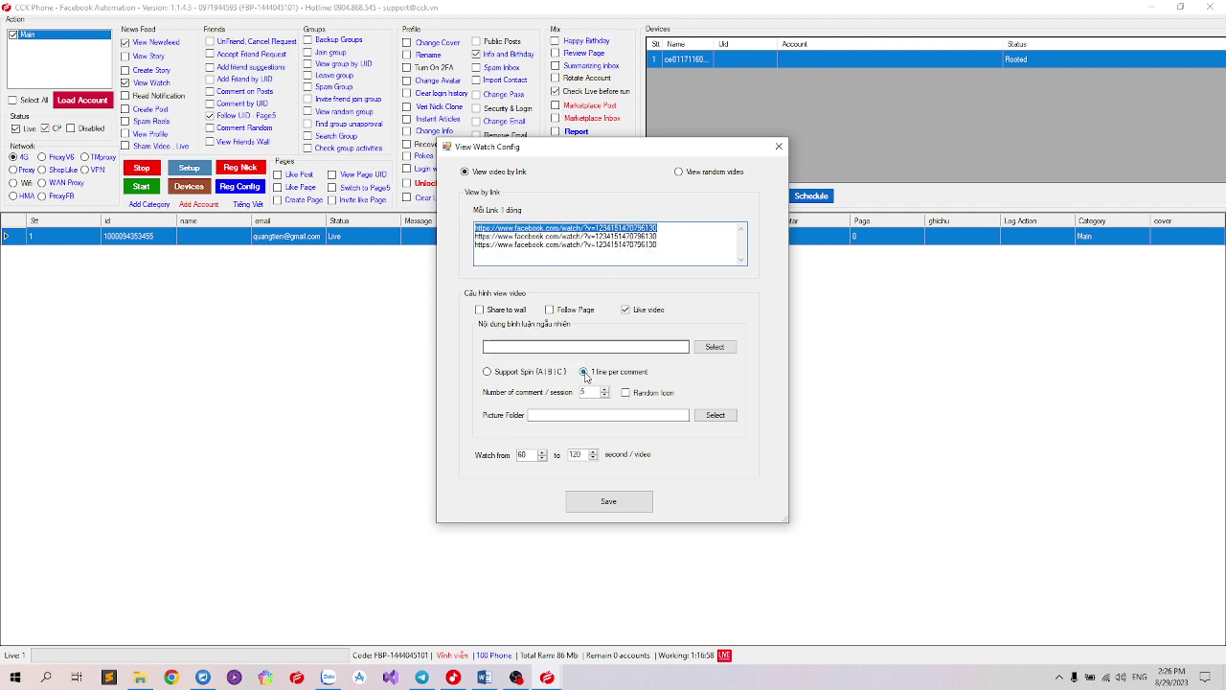
left_click(629, 345)
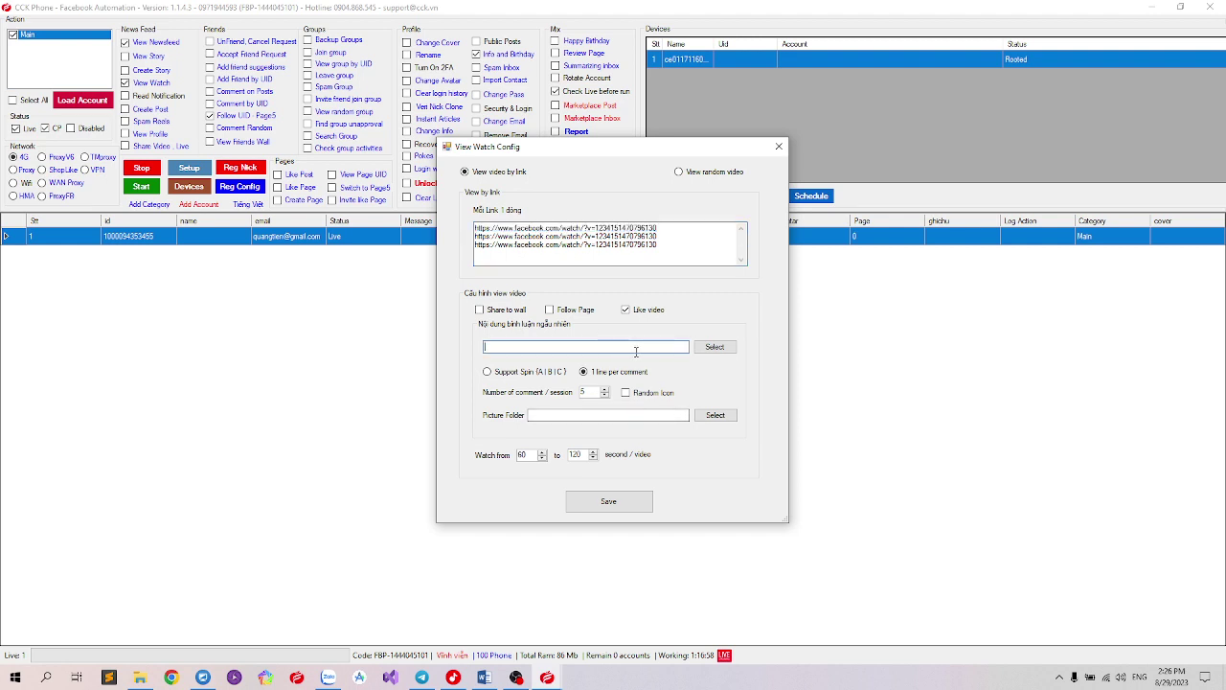
Step: Choose Support Spin (A|B|C) for the comments and set the number of comments per session to 5
left_click(488, 371)
left_click(604, 397)
type("5")
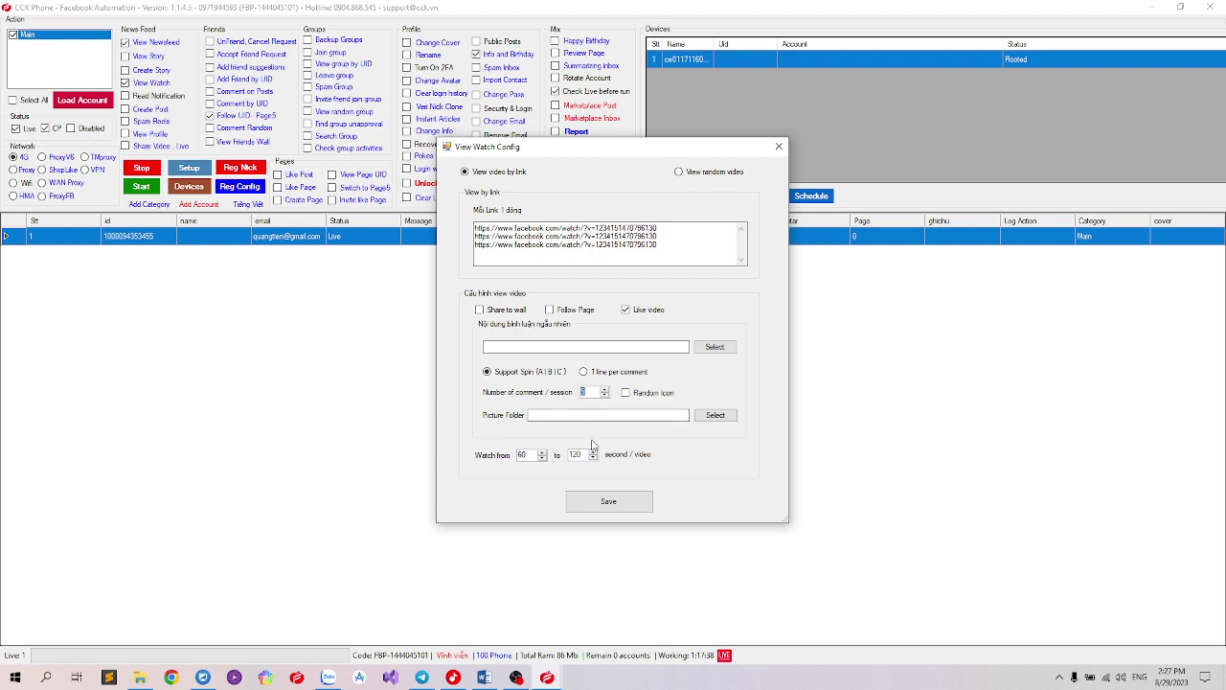
Step: Choose the Avatar_FB folder inside Pictures as the comment picture folder and save the View Watch configuration
left_click(706, 417)
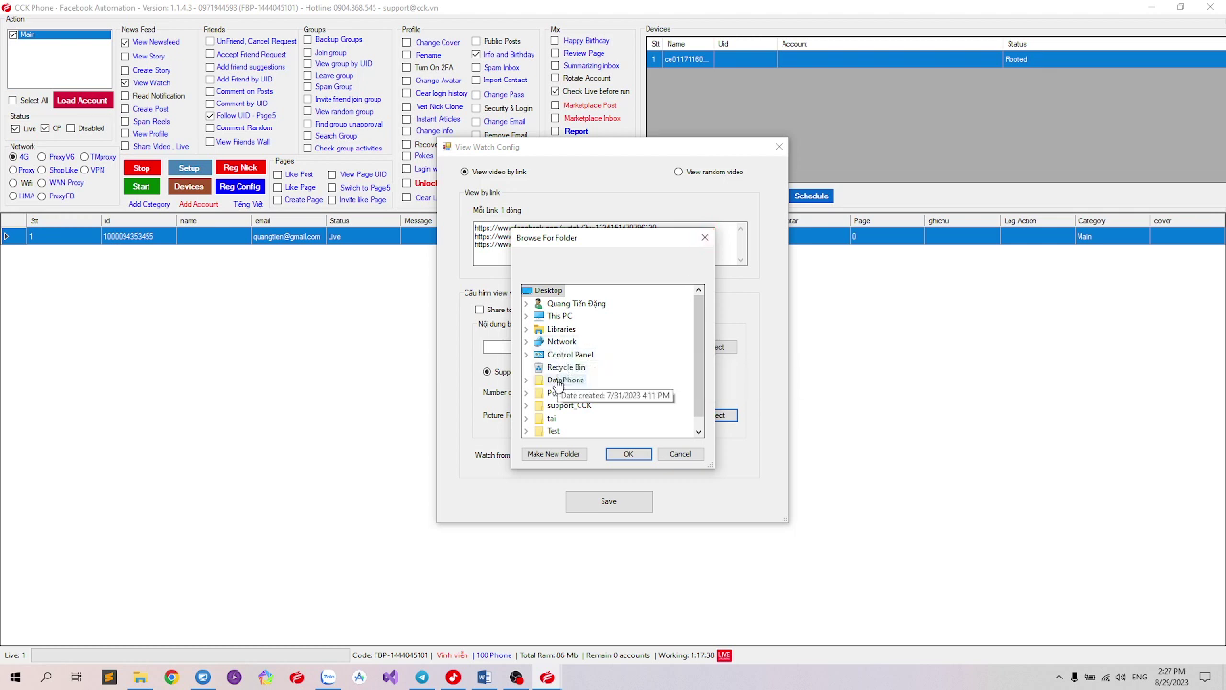
left_click(560, 316)
double_click(572, 392)
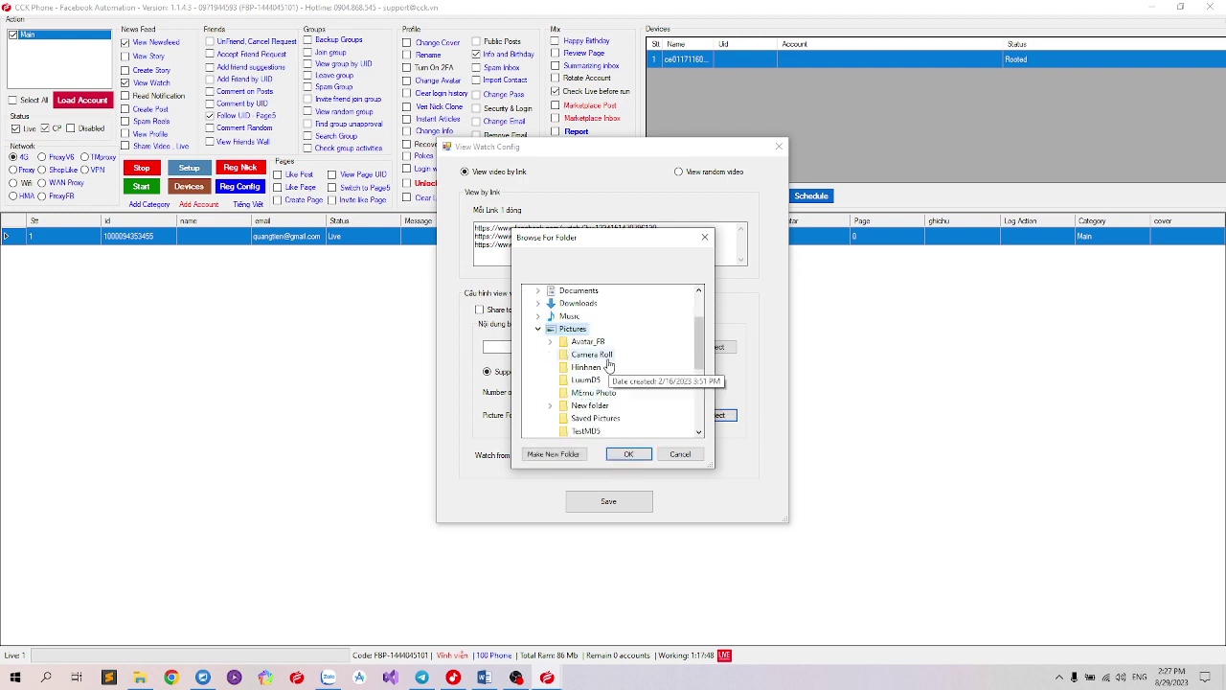
left_click(590, 341)
left_click(629, 453)
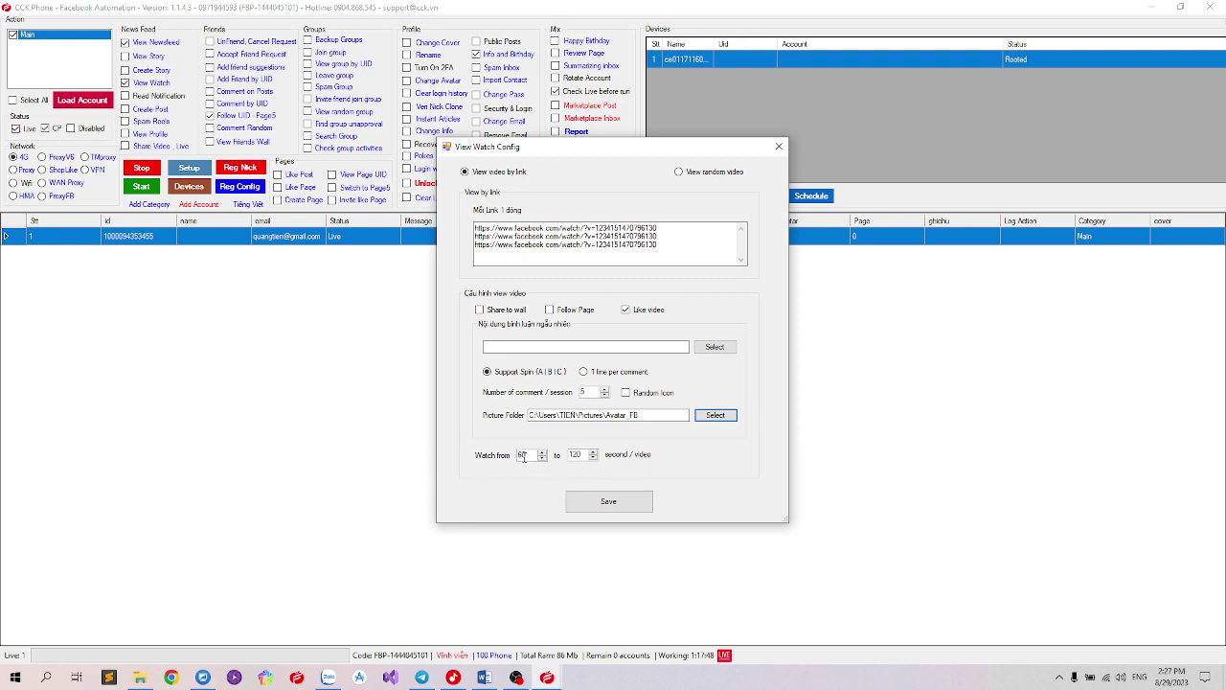
left_click(523, 454)
left_click(616, 504)
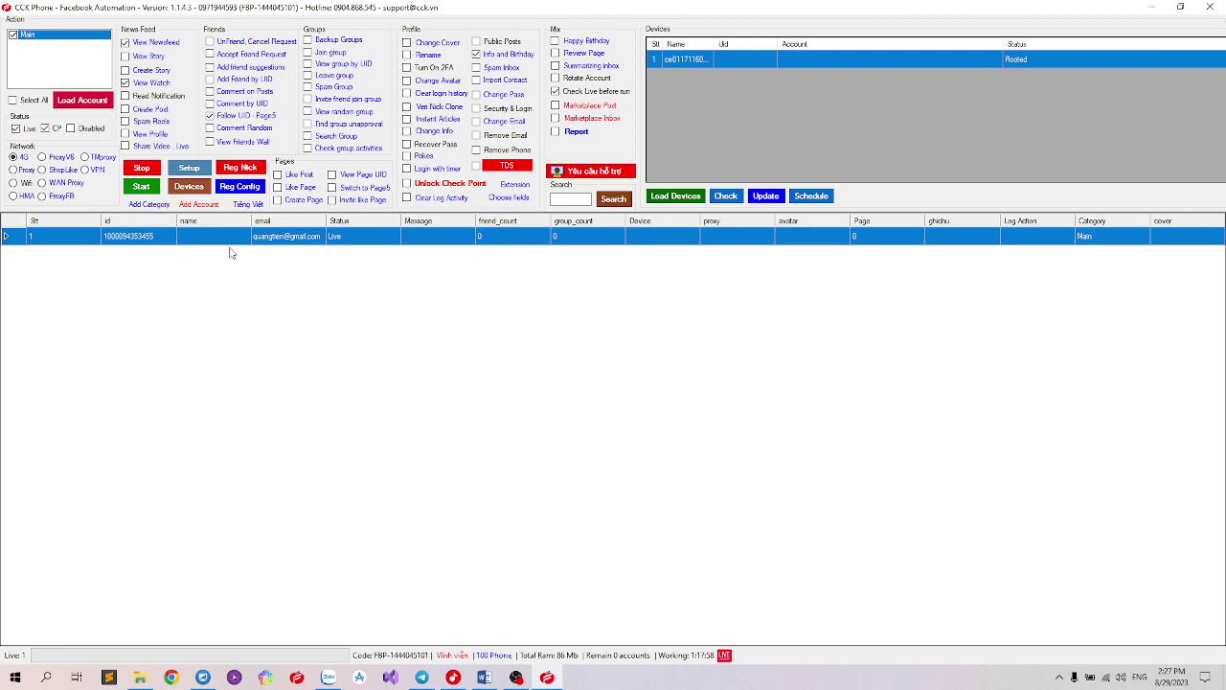
Step: Open the Follow UID - Page5 configuration and set the maximum number of UIDs to follow to 3
left_click(245, 114)
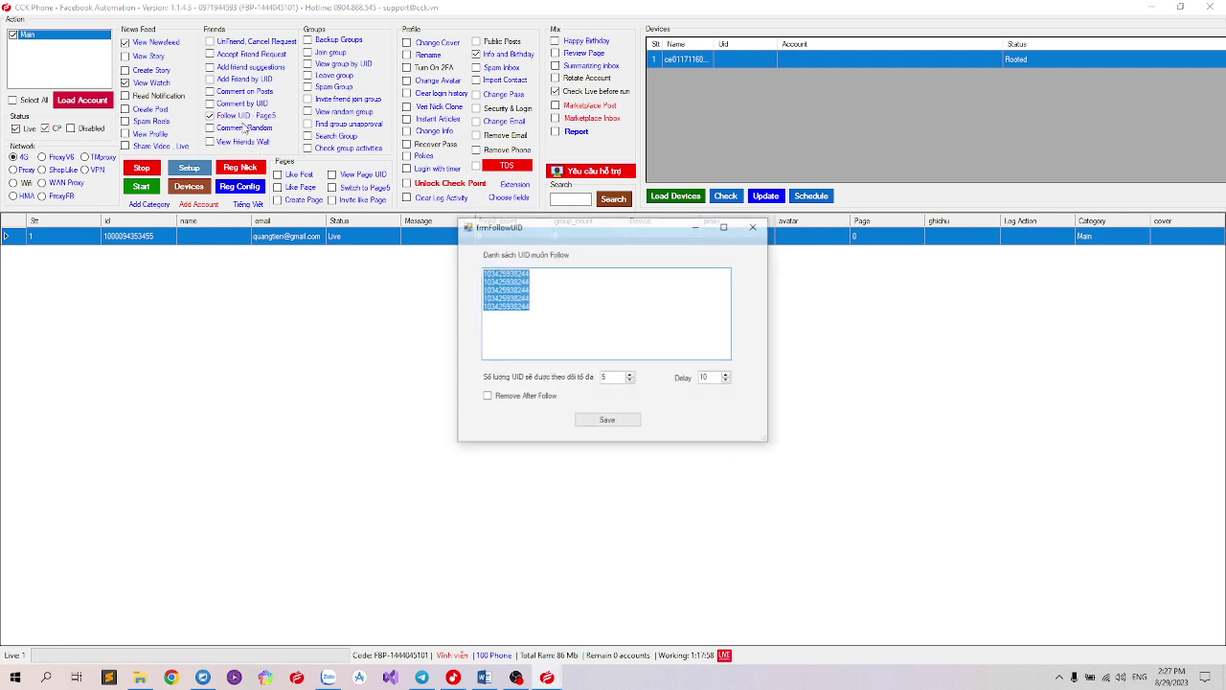
left_click(627, 310)
key("ctrl+a")
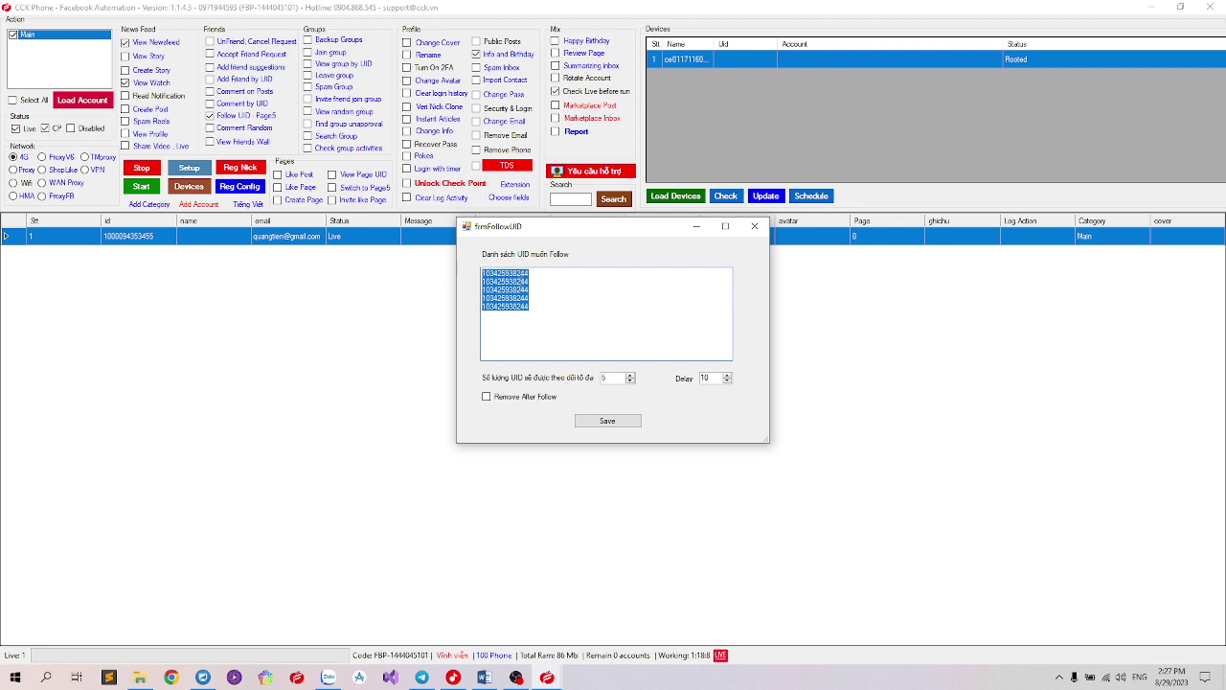
left_click(564, 299)
key("ctrl+a")
left_click(612, 377)
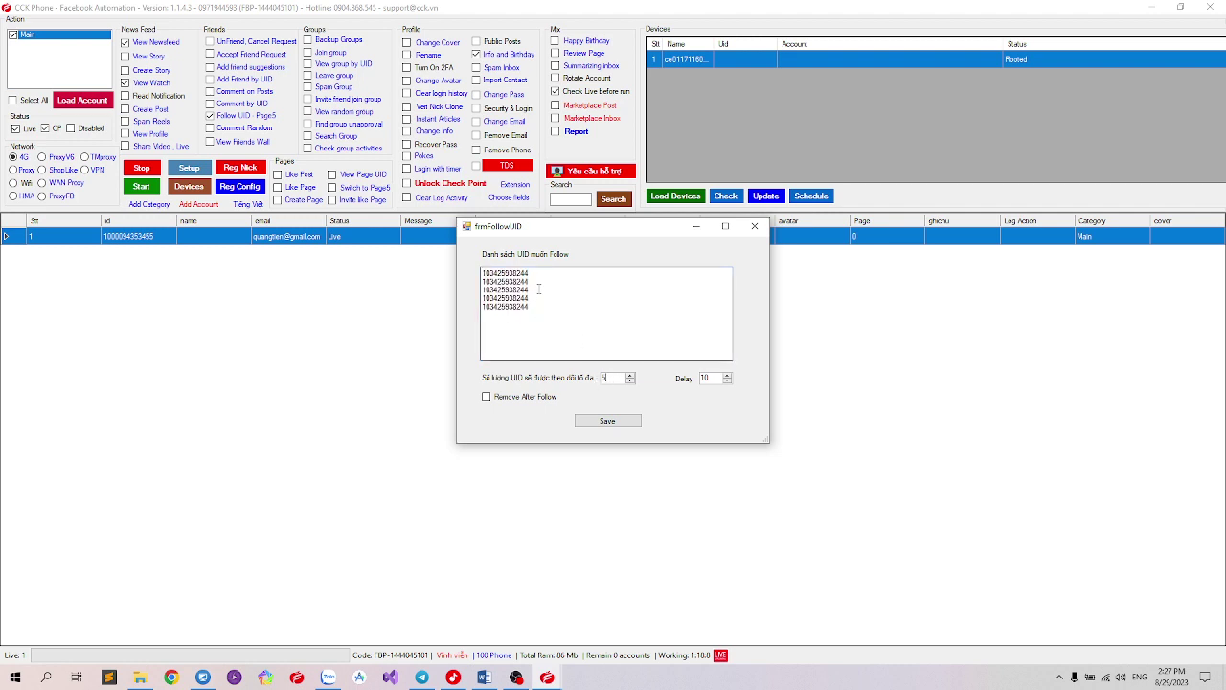
key("shift+Tab")
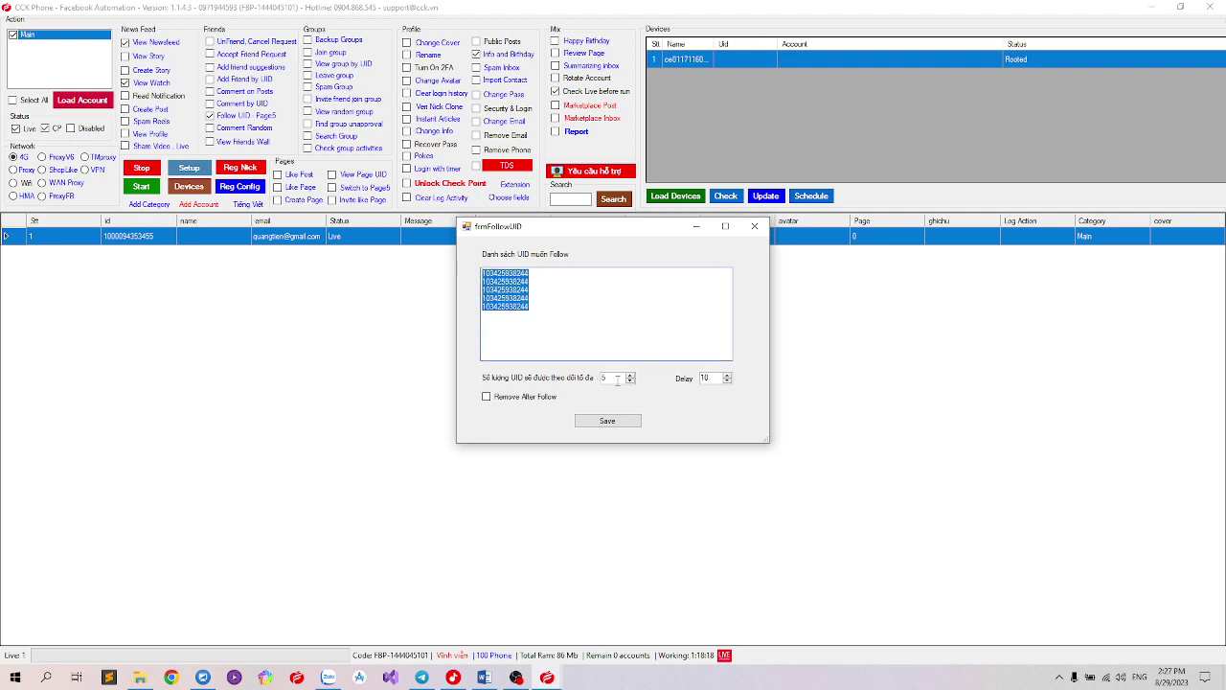
key("Tab")
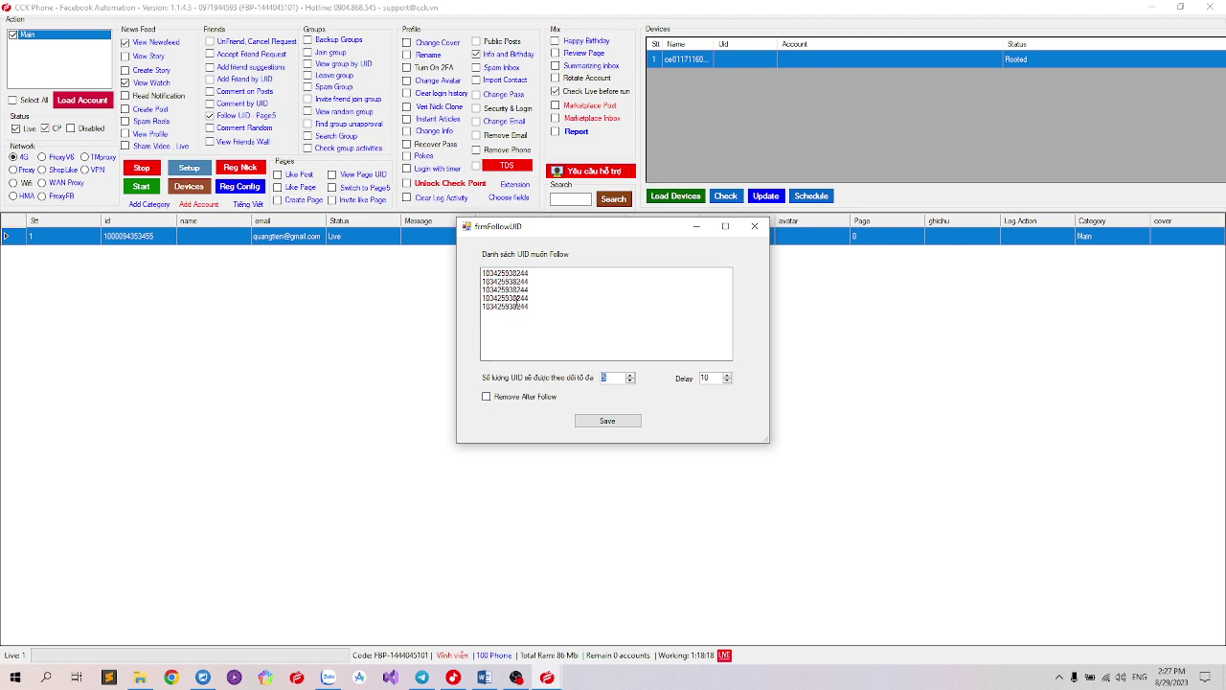
key("shift+Tab")
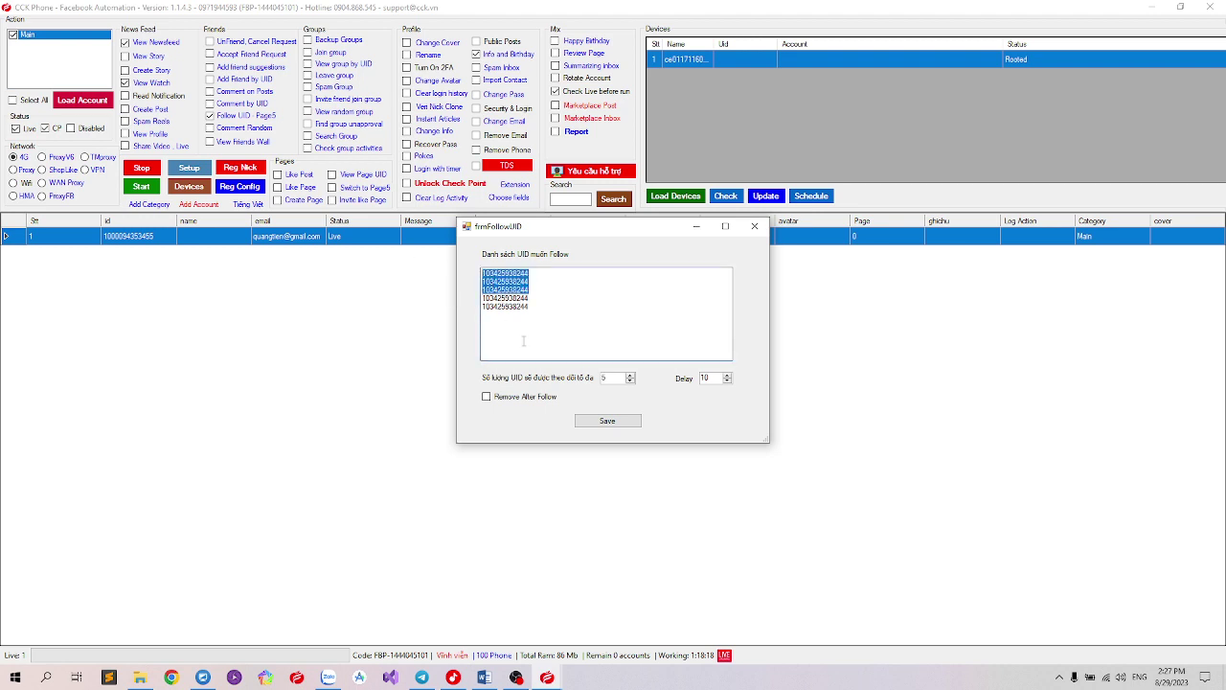
left_click(605, 377)
type("3")
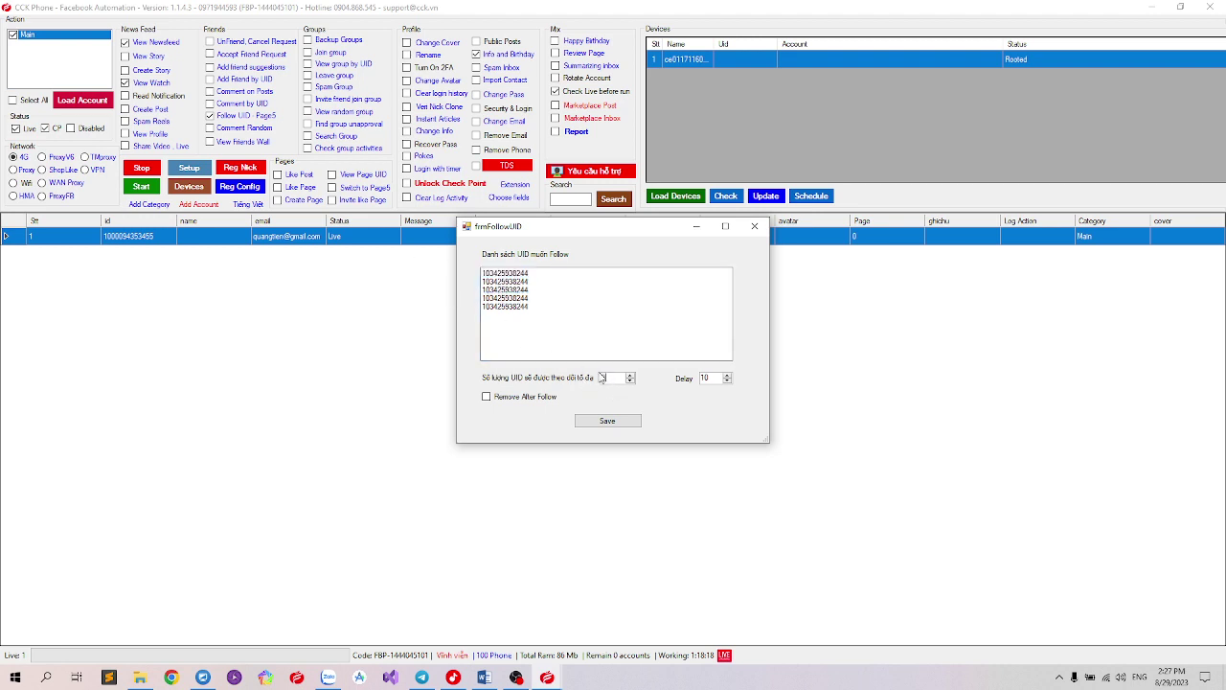
Step: Enable Remove After Follow for the listed UIDs and save the Follow UID configuration
left_click(487, 398)
double_click(532, 273)
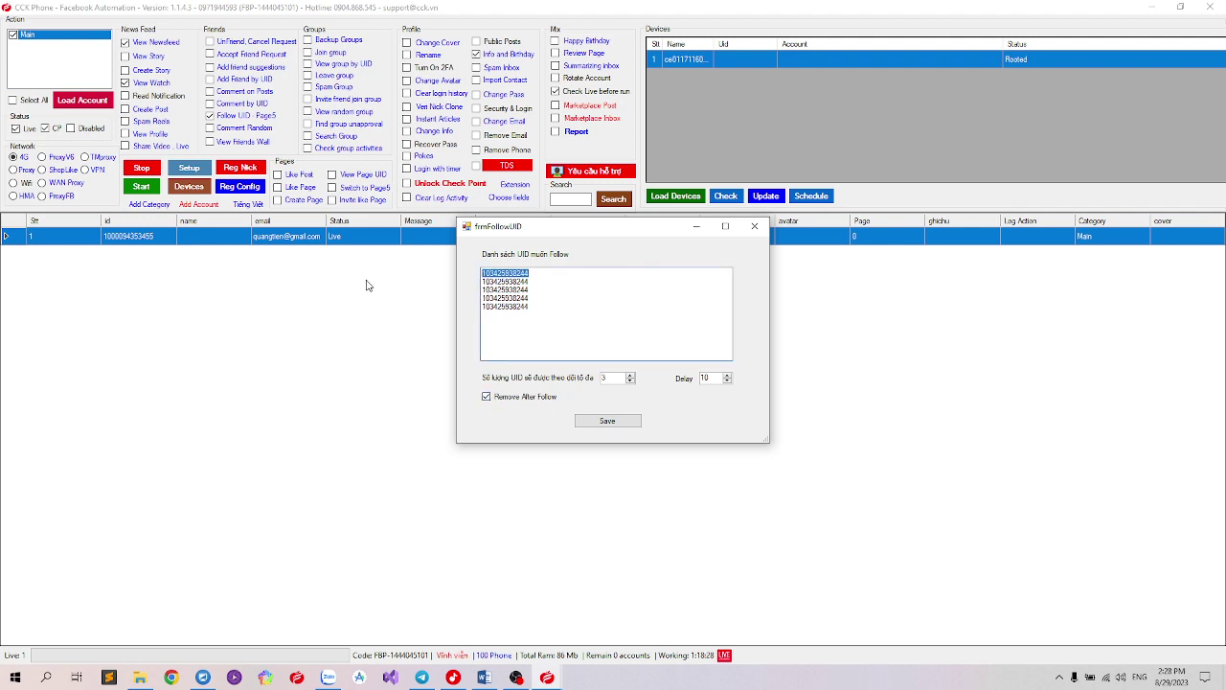
left_click(486, 398)
double_click(544, 274)
left_click(486, 397)
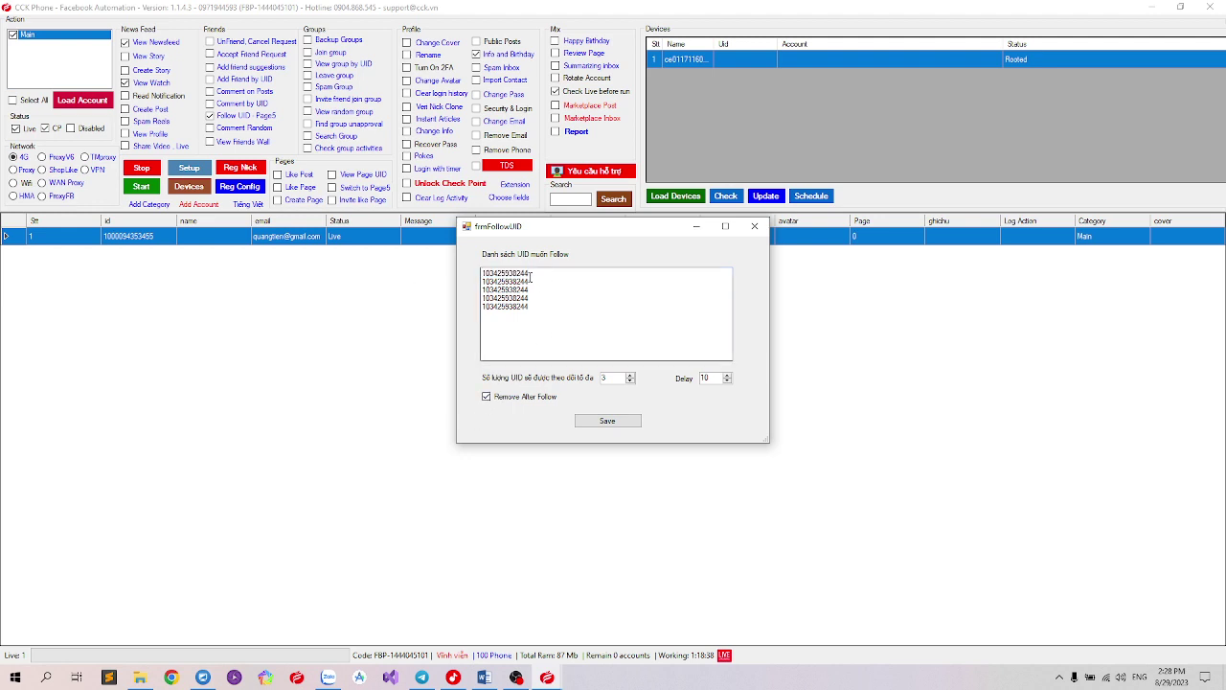
left_click(518, 397)
left_click_drag(526, 273, 481, 281)
left_click(607, 421)
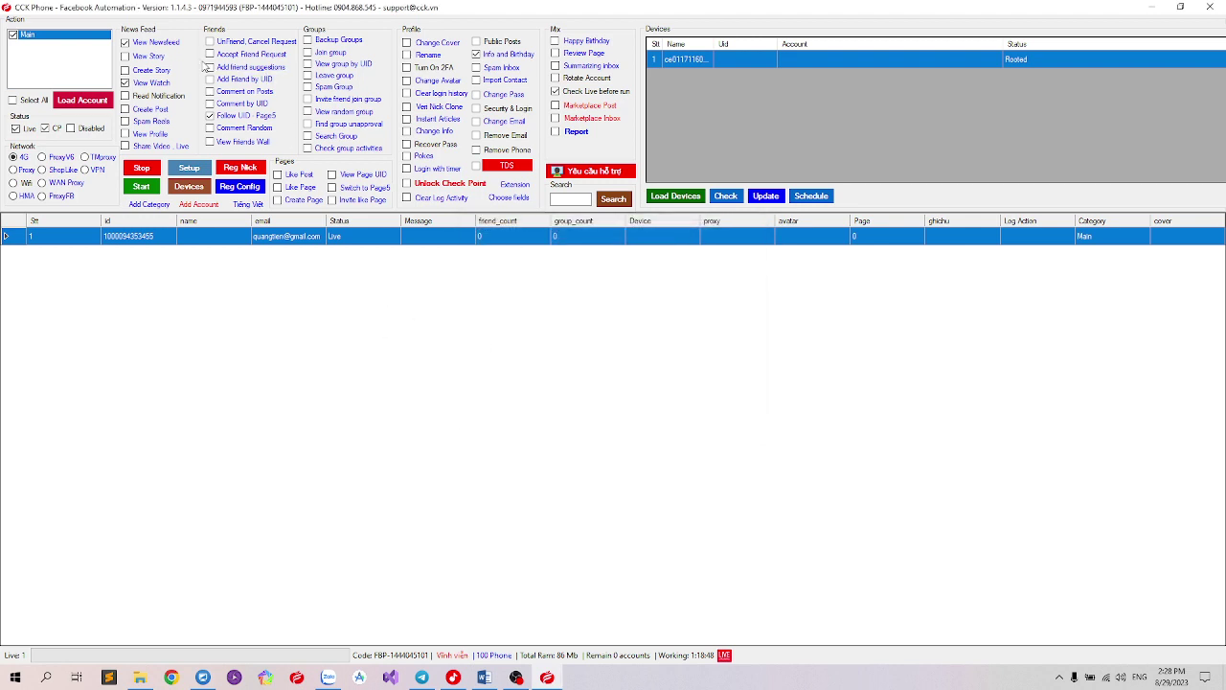